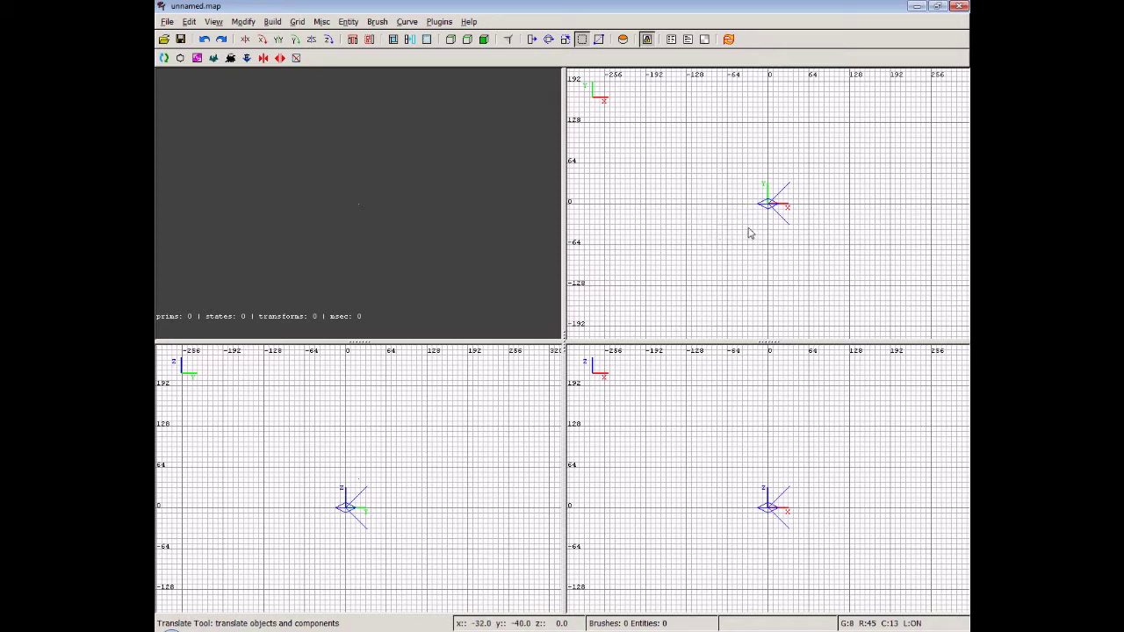
# Step: Draw a rectangular brush in the XY view from the origin, sized 896 by 512 units
pyautogui.moveTo(748, 233); pyautogui.dragTo(677, 312, button='right')
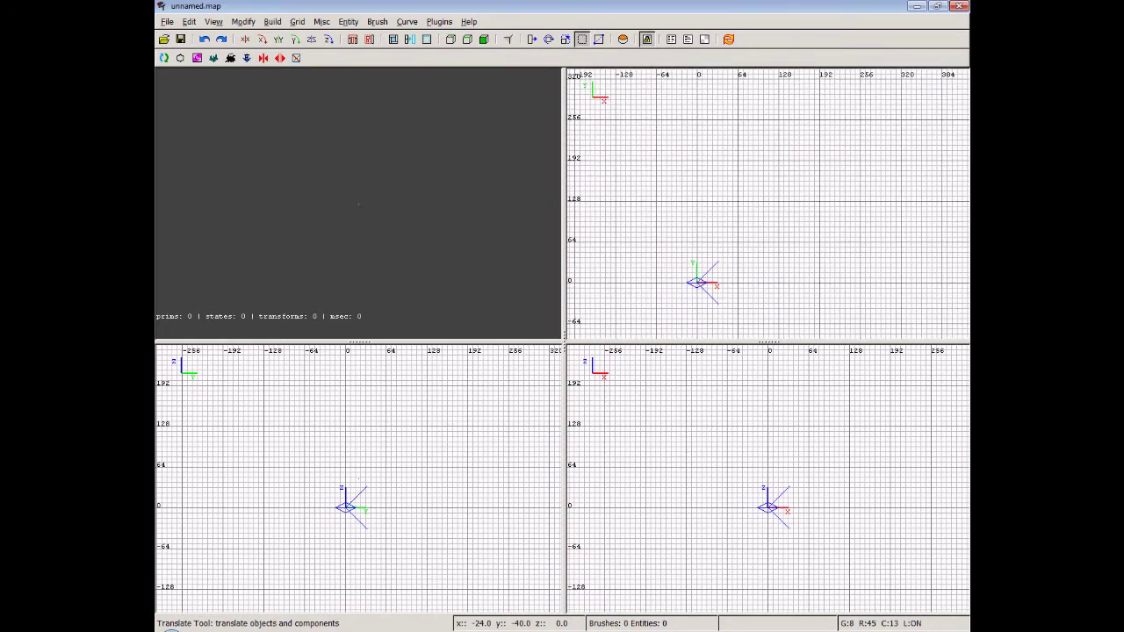
pyautogui.scroll(-3, 766, 224)
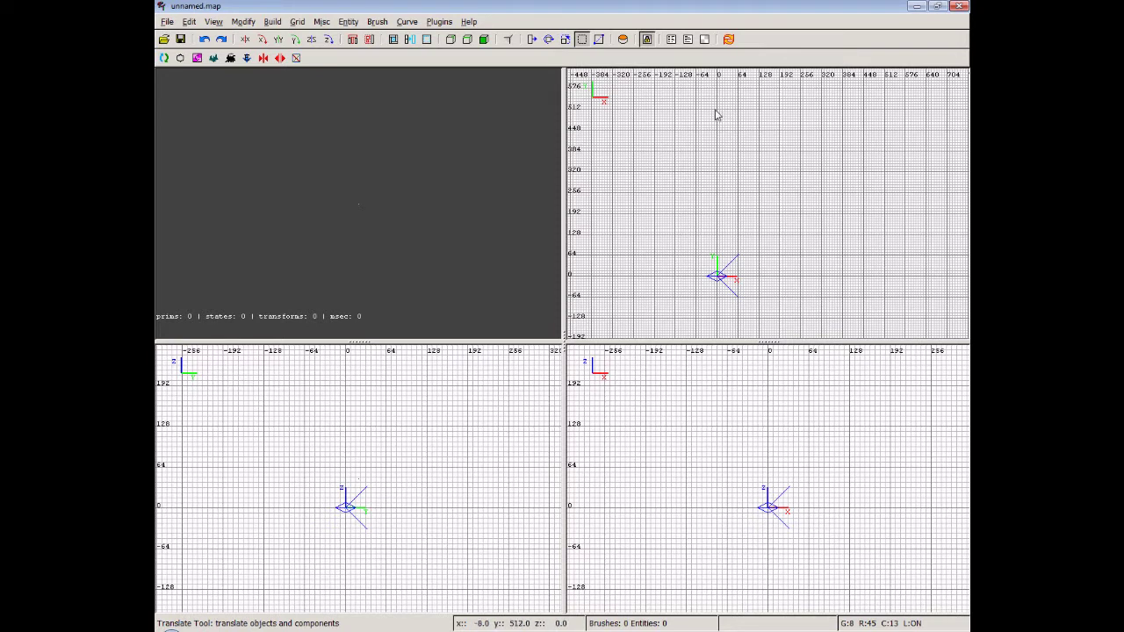
pyautogui.moveTo(718, 112)
pyautogui.mouseDown()
pyautogui.moveTo(850, 279)
pyautogui.moveTo(949, 283)
pyautogui.mouseUp()
pyautogui.moveTo(950, 282); pyautogui.dragTo(736, 296, button='right')
pyautogui.moveTo(830, 220); pyautogui.dragTo(890, 216)
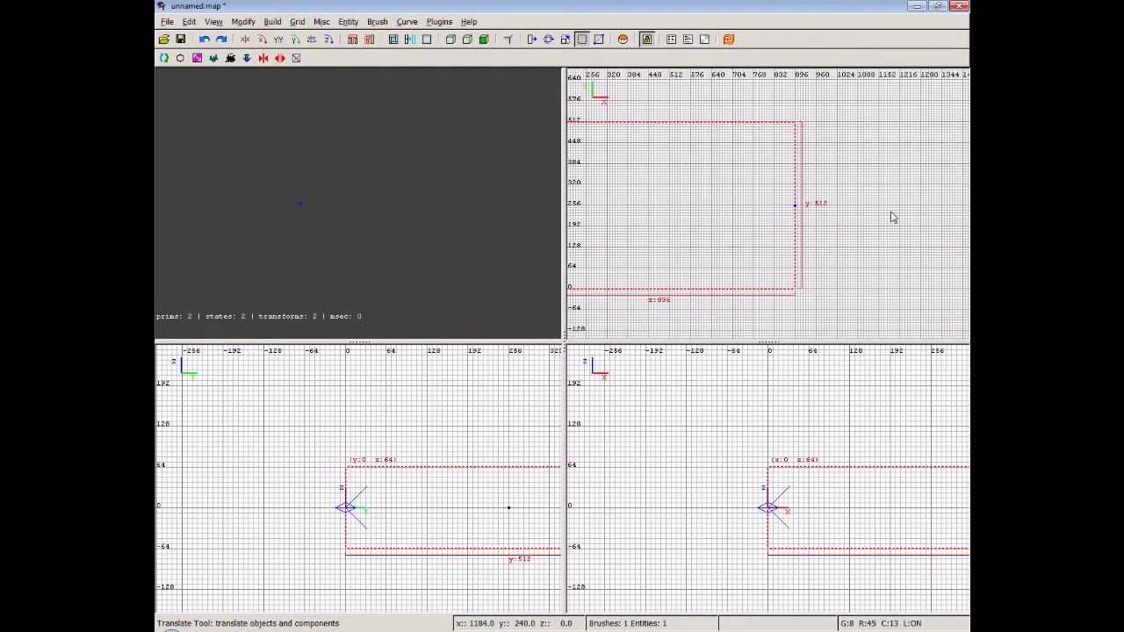
# Step: Adjust the brush's vertical extent in the side view so it runs from z 0 to z 256
pyautogui.moveTo(466, 500); pyautogui.dragTo(469, 463)
pyautogui.moveTo(468, 458); pyautogui.dragTo(421, 555, button='right')
pyautogui.moveTo(444, 505); pyautogui.dragTo(451, 429)
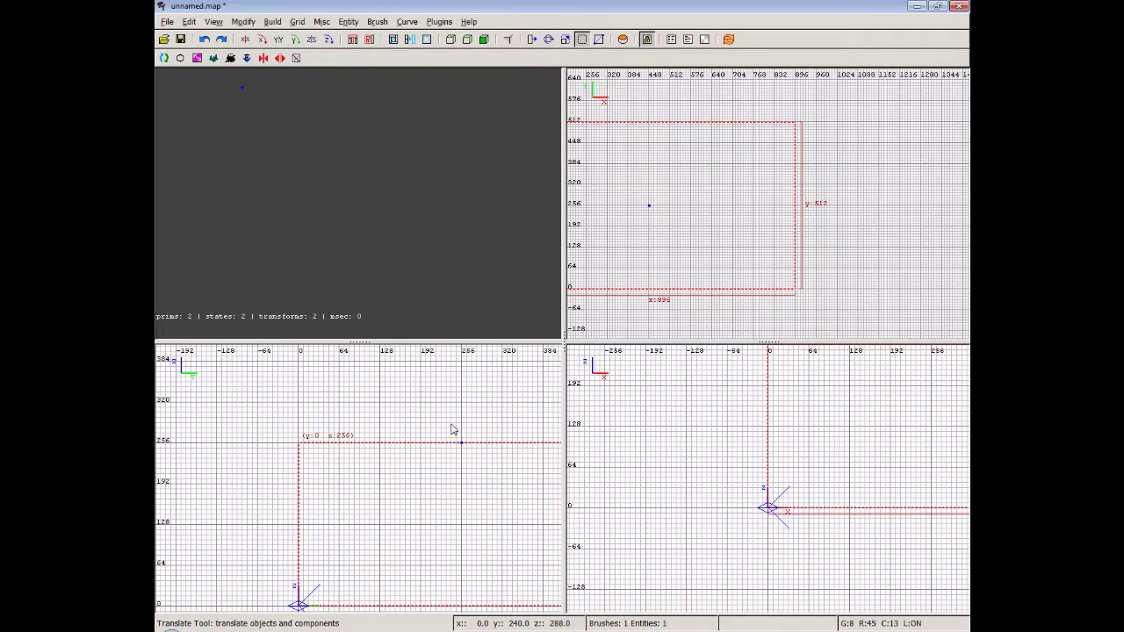
# Step: Apply the cinderblocks_hm texture to the whole brush
pyautogui.rightClick(413, 218)
pyautogui.press('Down')
pyautogui.press('Up')
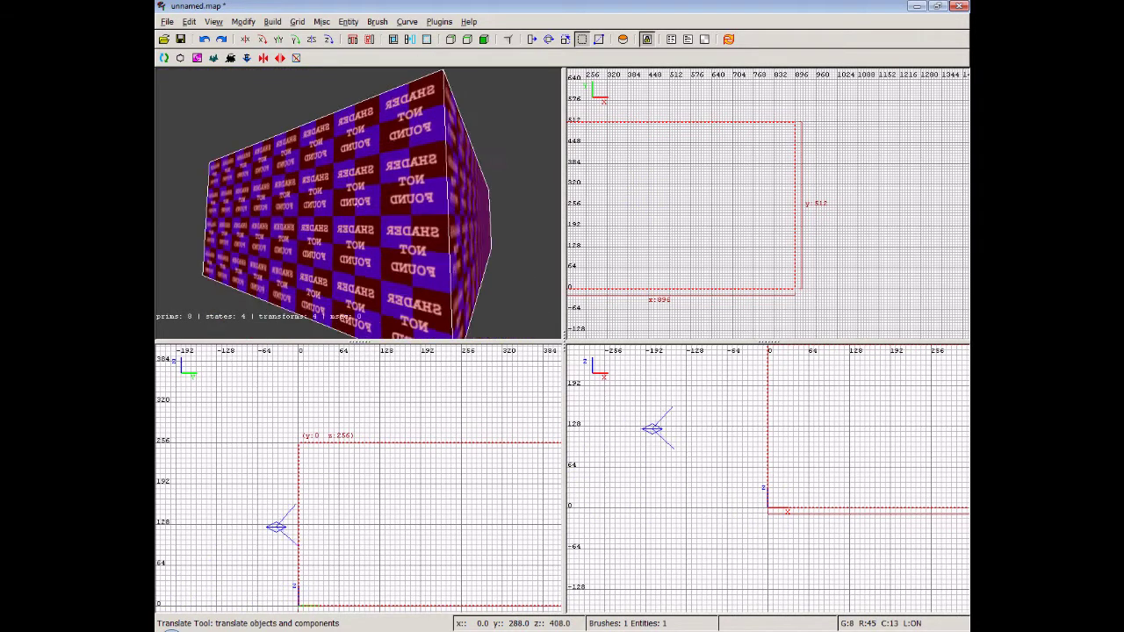
pyautogui.press('Down')
pyautogui.press('Left')
pyautogui.rightClick(412, 218)
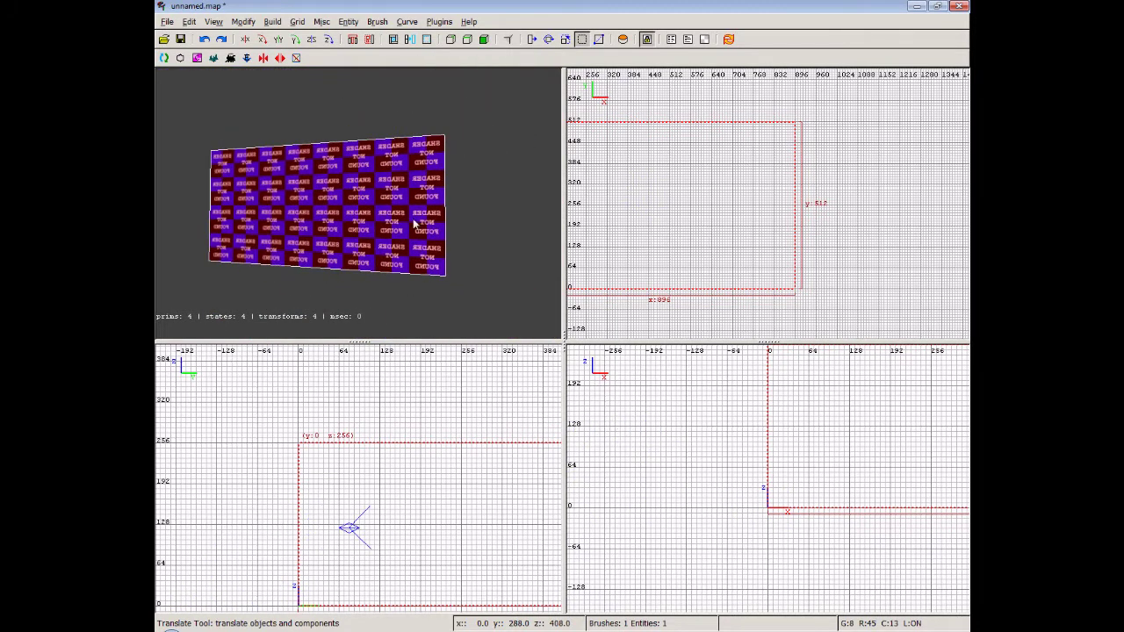
pyautogui.click(427, 39)
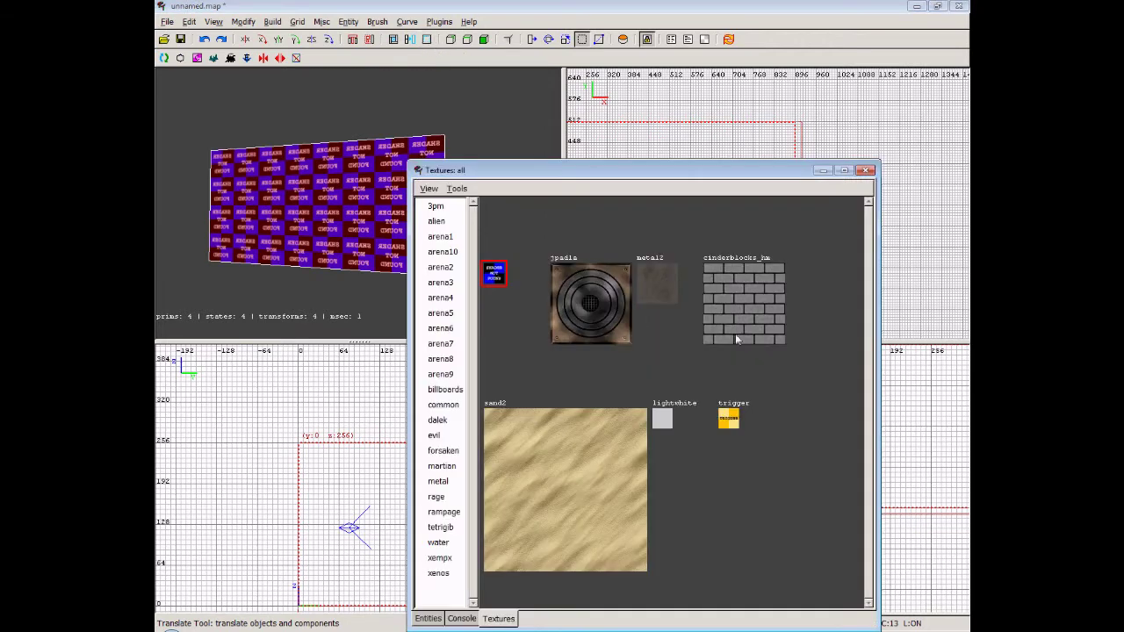
pyautogui.click(737, 333)
pyautogui.click(865, 170)
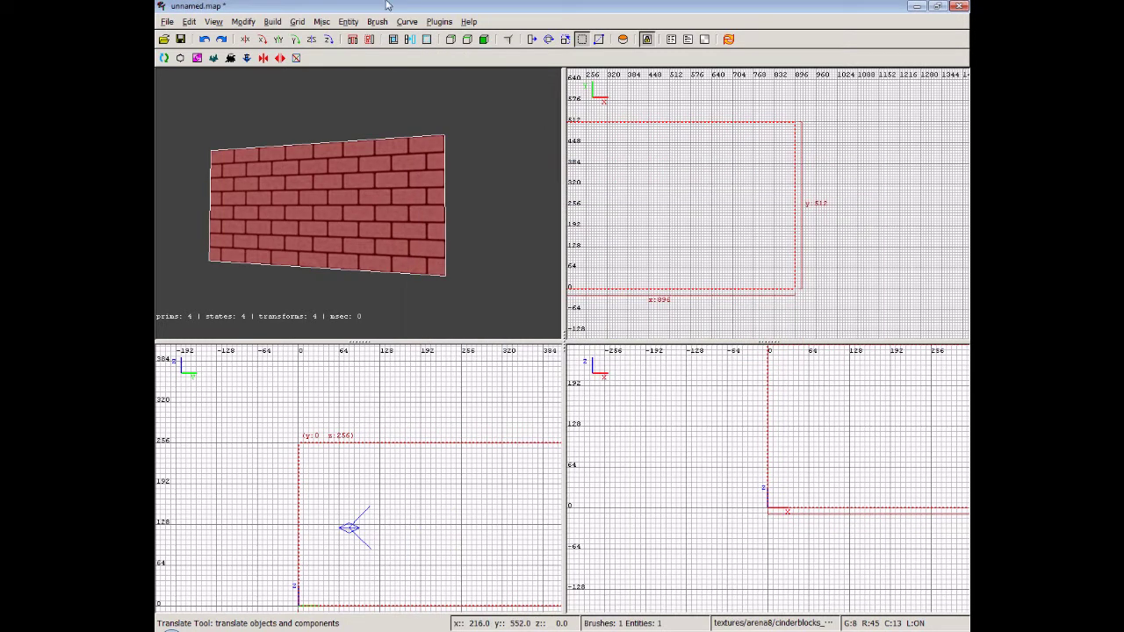
# Step: Hollow the textured brush into an enclosed room and bring the 3D camera inside it
pyautogui.click(427, 40)
pyautogui.press('Up')
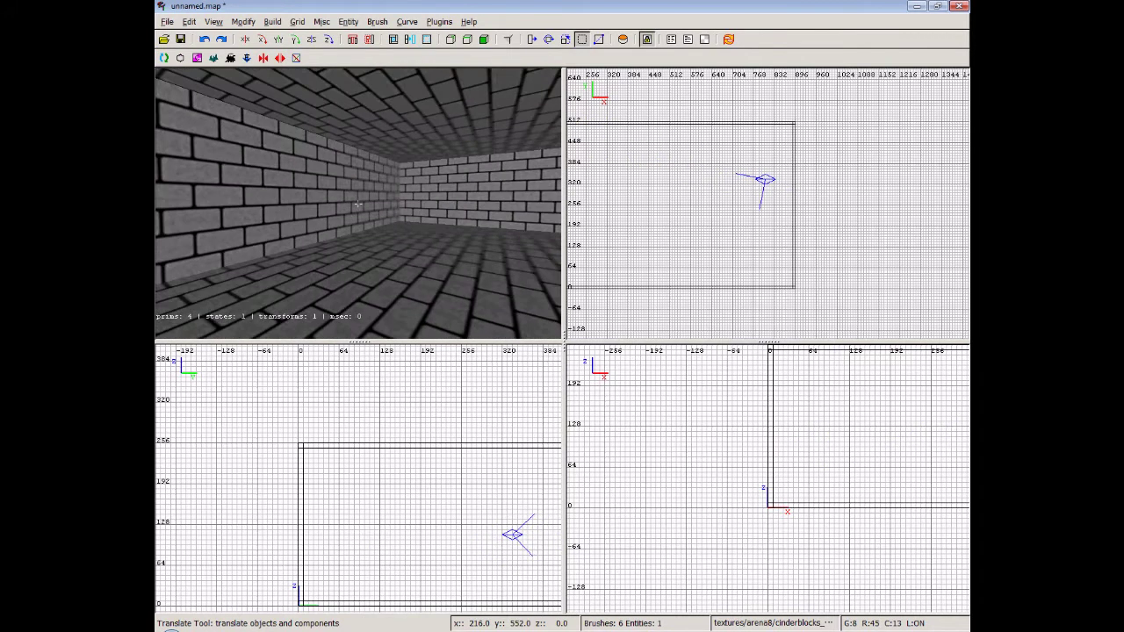
pyautogui.press('Right')
pyautogui.hotkey('ctrl', 'Tab')
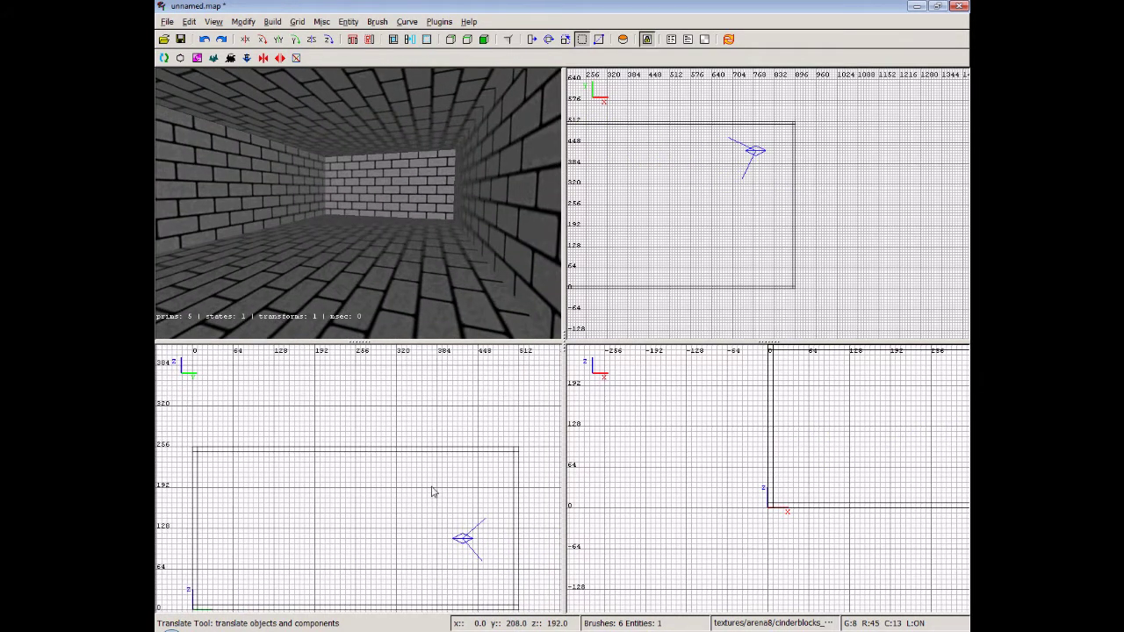
# Step: Add a light entity with intensity 500, centre it across the room just below the ceiling, and deselect it
pyautogui.rightClick(348, 481)
pyautogui.click(357, 532)
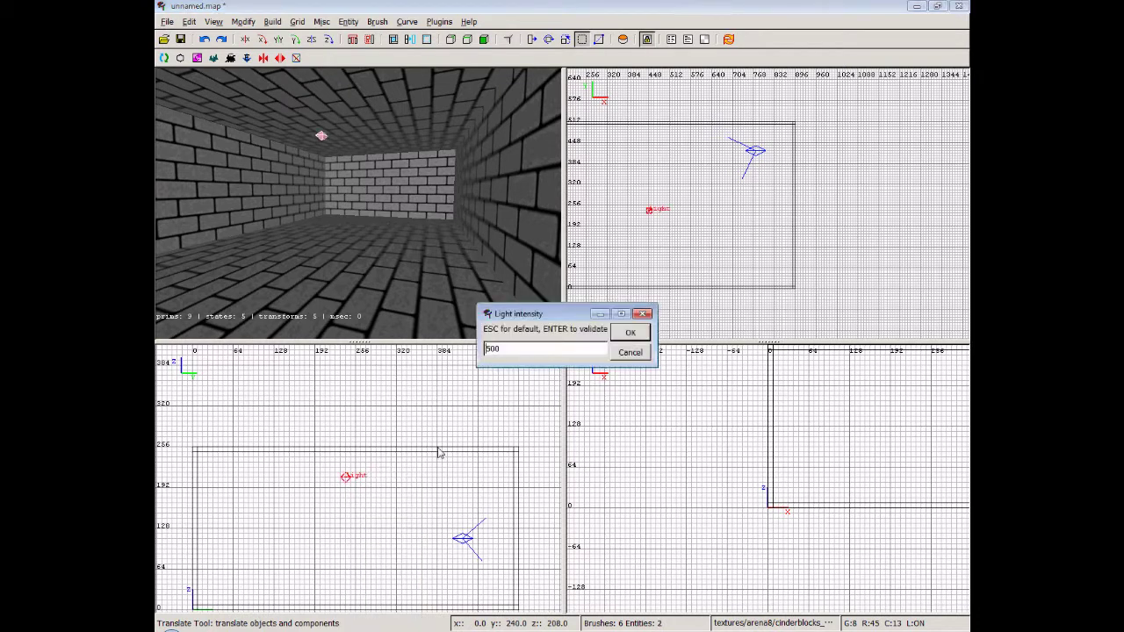
pyautogui.click(643, 334)
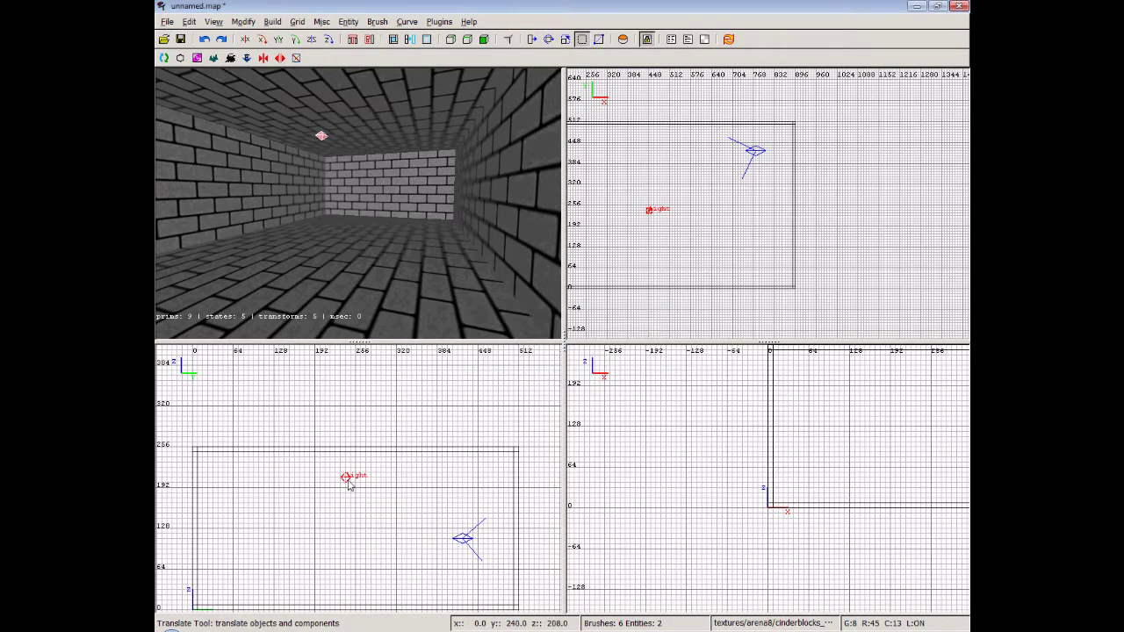
pyautogui.moveTo(348, 485); pyautogui.dragTo(359, 480)
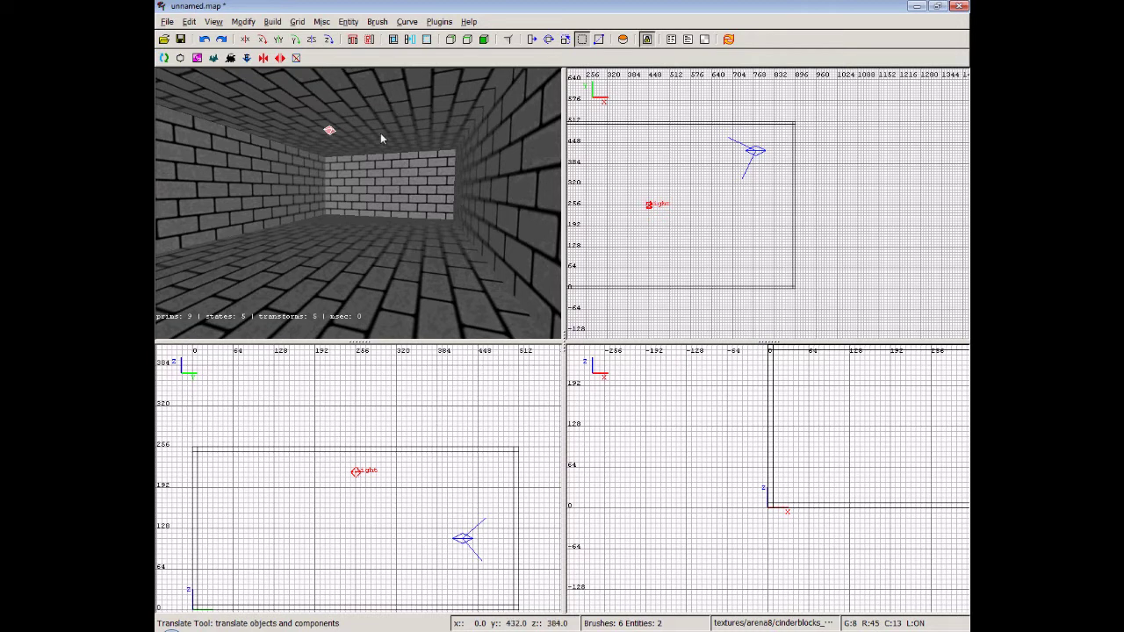
pyautogui.press('Escape')
# Step: Examine the ceiling brush and the room's interior around the light in the 3D view
pyautogui.keyDown('ctrl'); pyautogui.keyDown('shift'); pyautogui.click(392, 96); pyautogui.keyUp('shift'); pyautogui.keyUp('ctrl')
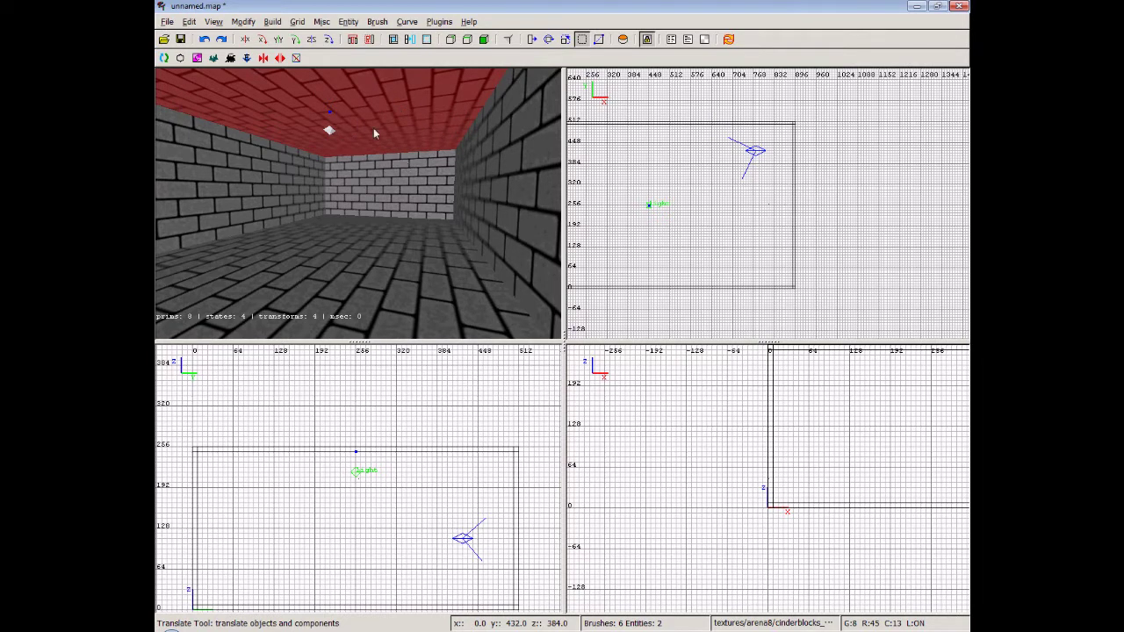
pyautogui.press('Escape')
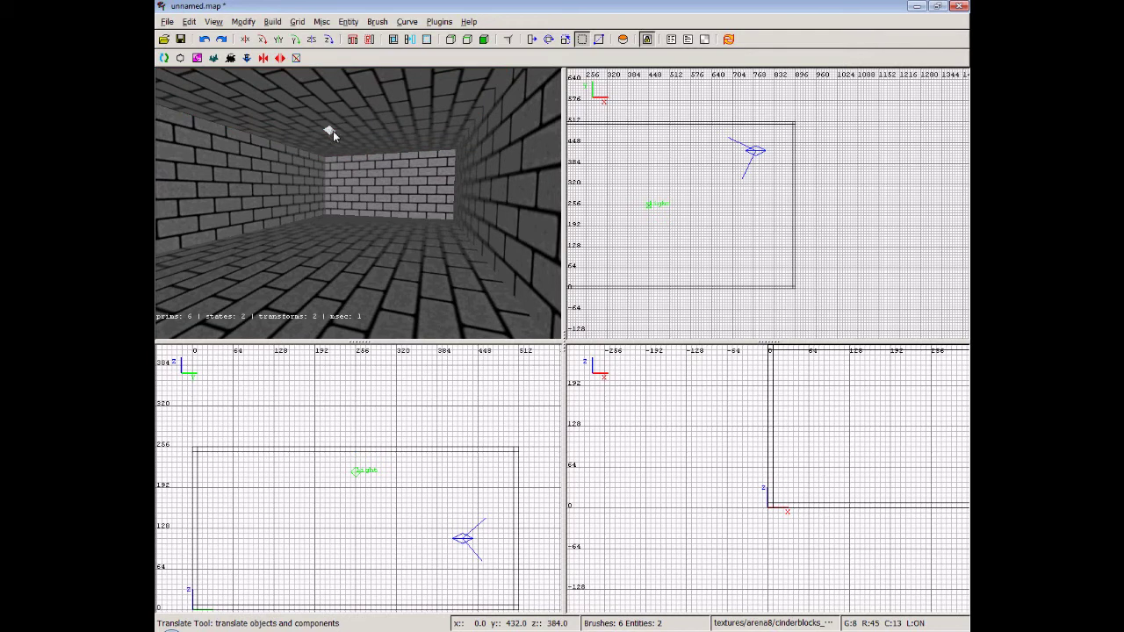
pyautogui.moveTo(282, 530); pyautogui.dragTo(305, 491, button='right')
pyautogui.rightClick(377, 243)
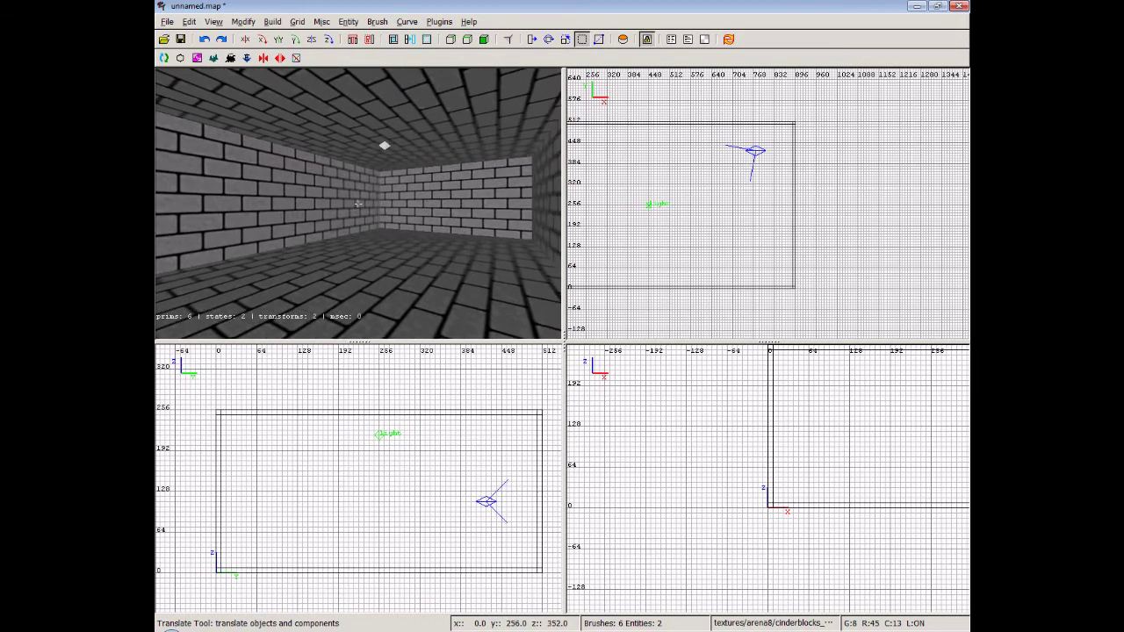
pyautogui.press('Up')
pyautogui.press('Left')
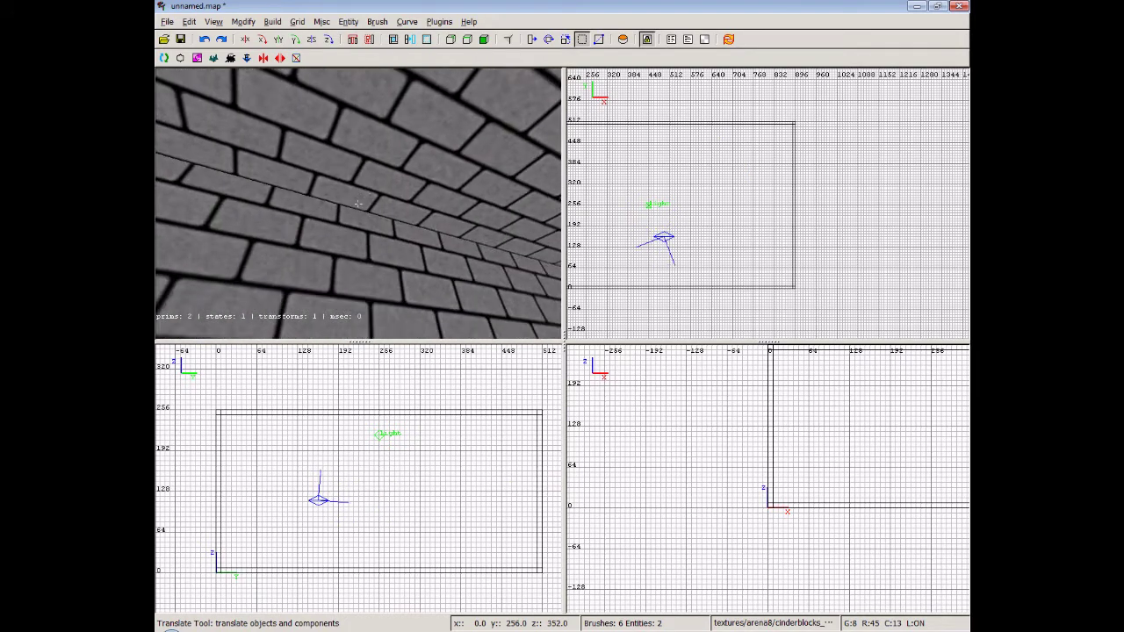
pyautogui.press('Up')
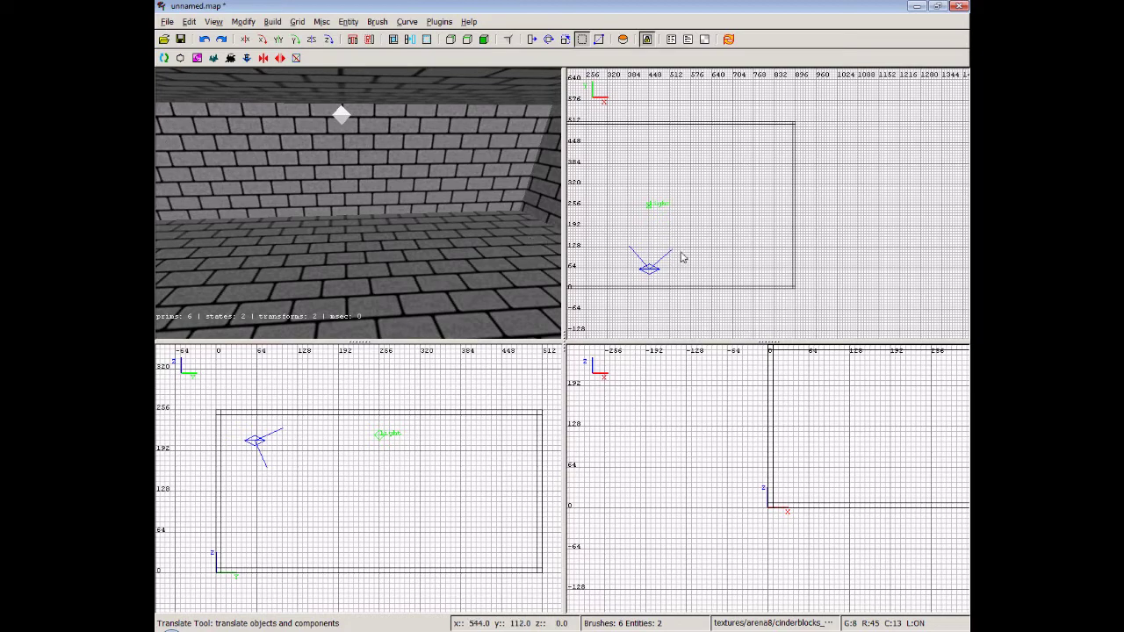
# Step: Add an info_player_red entity near the room's x 0 end, about midway along the Y axis
pyautogui.scroll(-2, 654, 248)
pyautogui.moveTo(628, 227); pyautogui.dragTo(696, 216, button='right')
pyautogui.scroll(4, 647, 238)
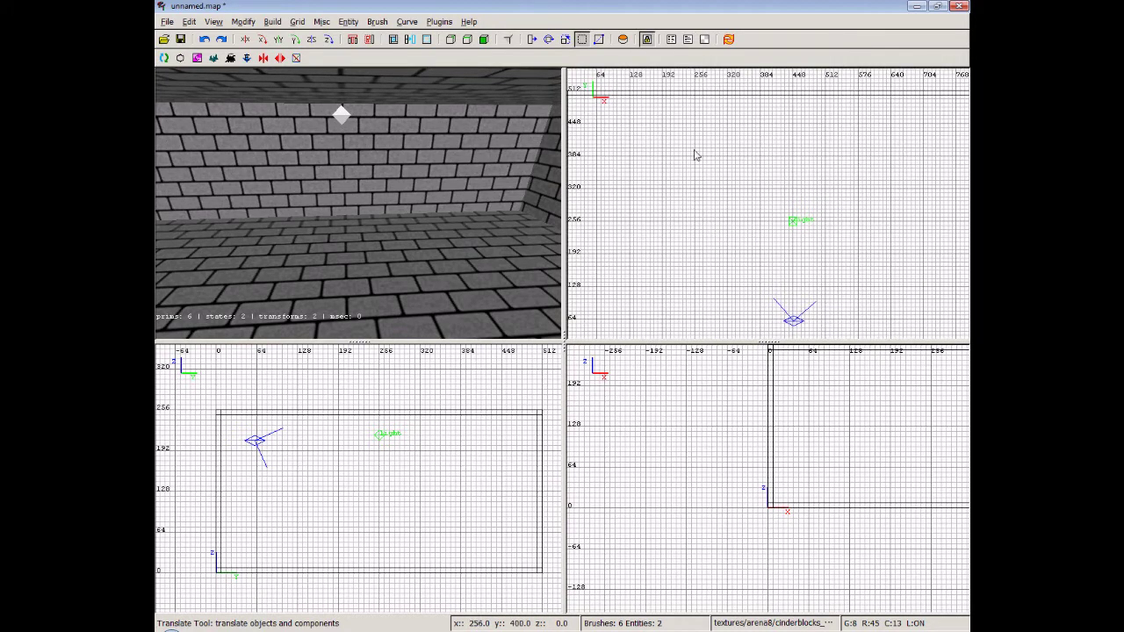
pyautogui.rightClick(457, 212)
pyautogui.rightClick(458, 213)
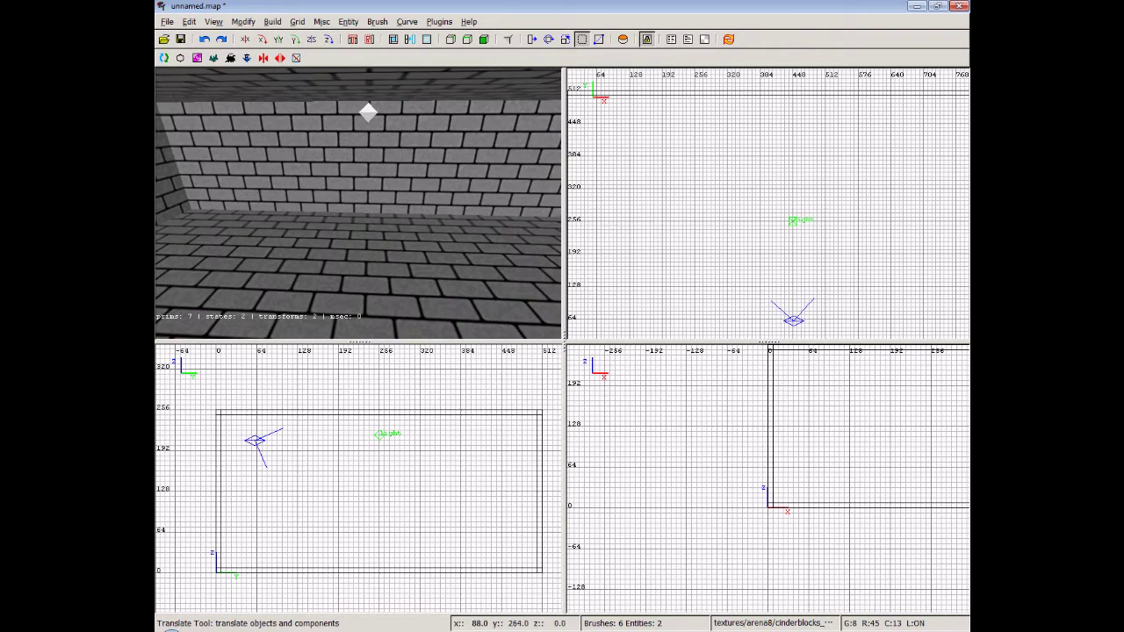
pyautogui.rightClick(609, 220)
pyautogui.moveTo(645, 252)
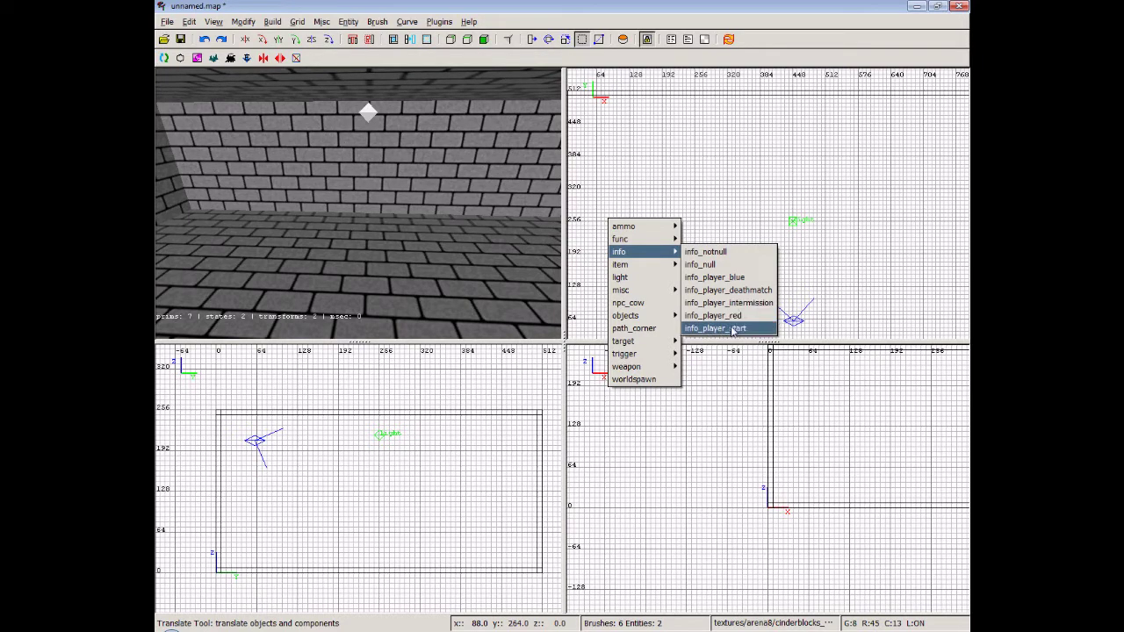
pyautogui.click(720, 320)
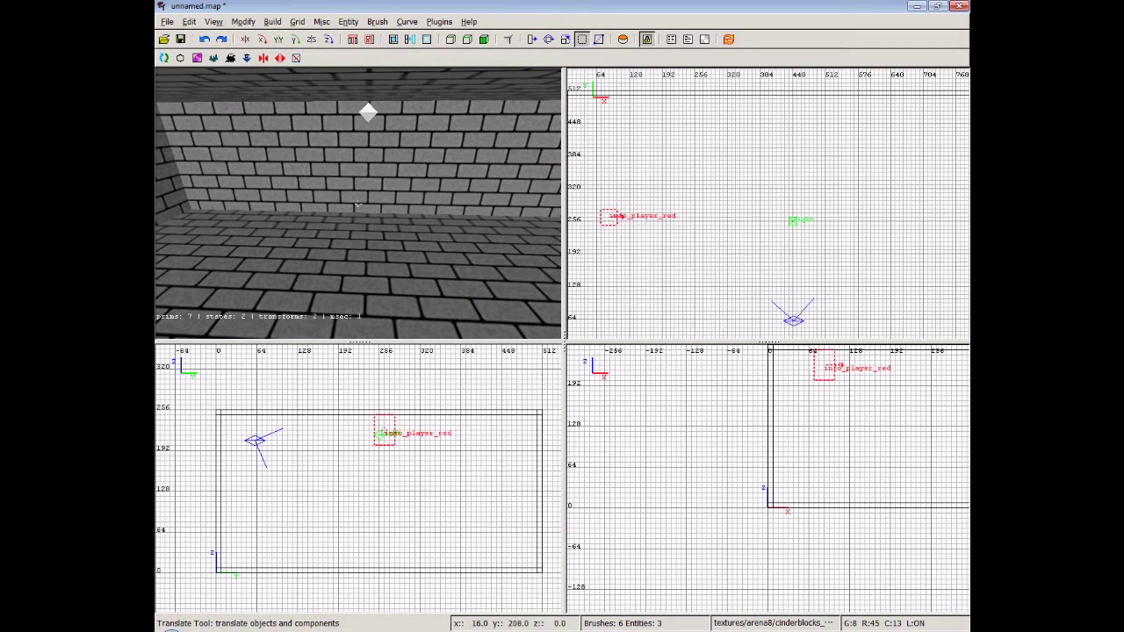
# Step: Move the red player spawn down to just above the floor and close to the wall at x 0
pyautogui.rightClick(422, 199)
pyautogui.press('Right')
pyautogui.press('Left')
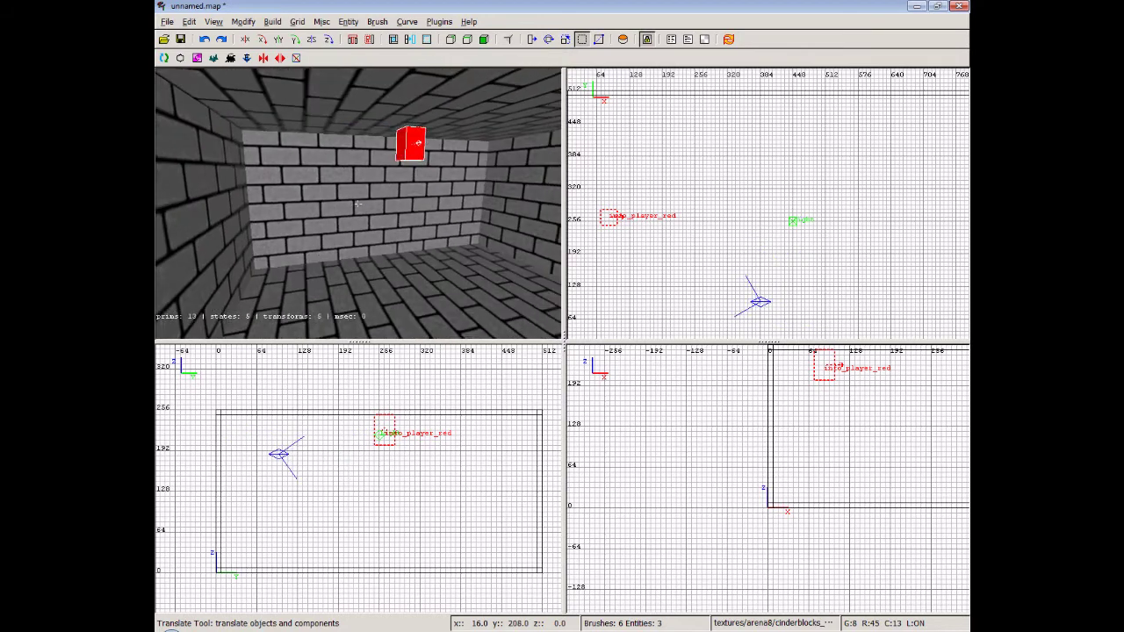
pyautogui.press('Up')
pyautogui.press('Down')
pyautogui.rightClick(358, 204)
pyautogui.moveTo(392, 444); pyautogui.dragTo(389, 561)
pyautogui.moveTo(834, 509); pyautogui.dragTo(796, 509)
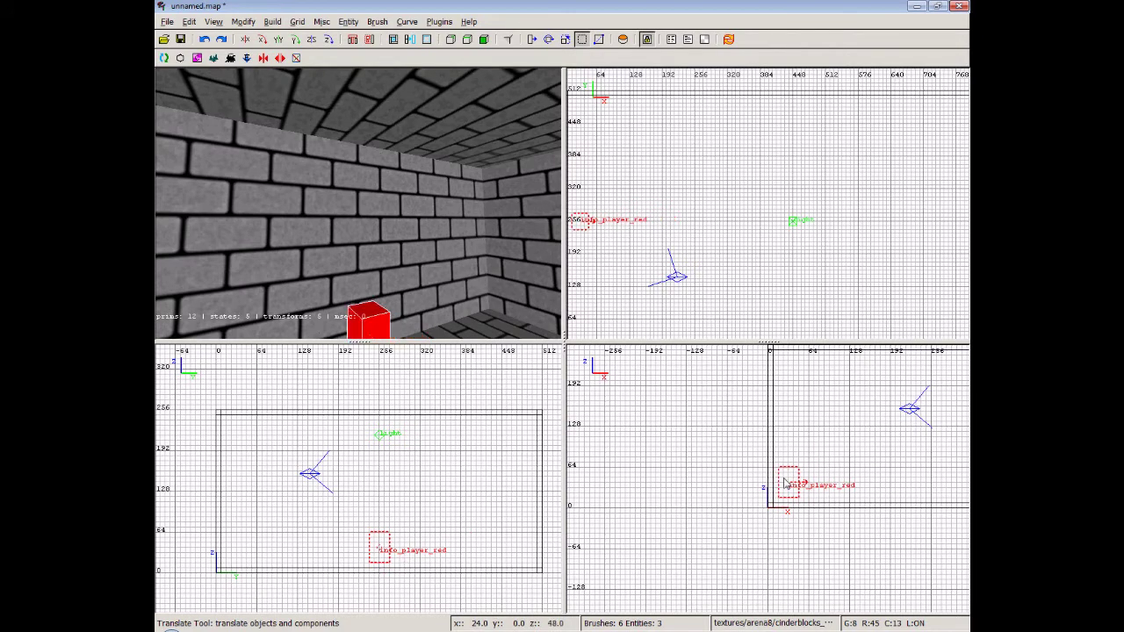
# Step: Inspect the red spawn's position and facing direction in the room, and deselect it
pyautogui.rightClick(468, 261)
pyautogui.press('Up')
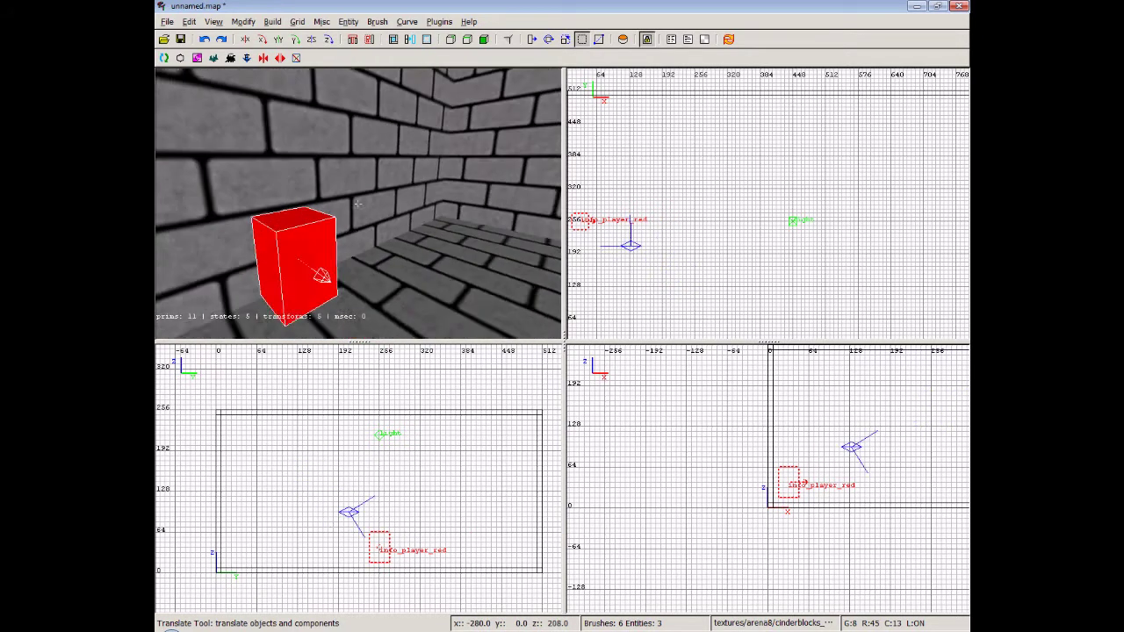
pyautogui.press('Down')
pyautogui.press('Up')
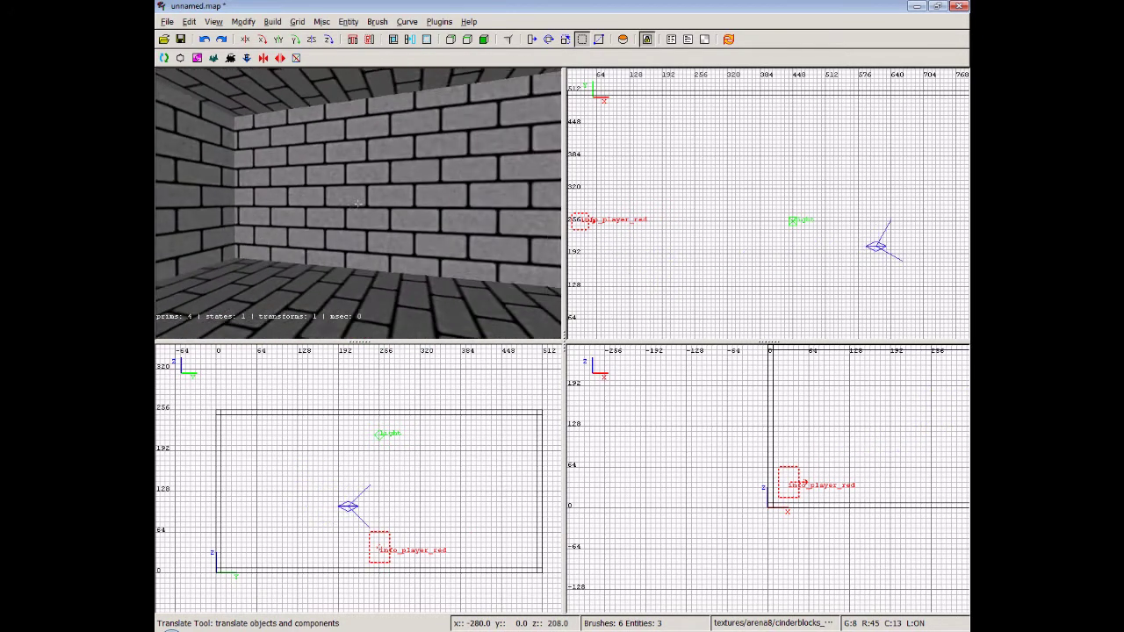
pyautogui.rightClick(358, 203)
pyautogui.press('Escape')
pyautogui.scroll(-1, 845, 259)
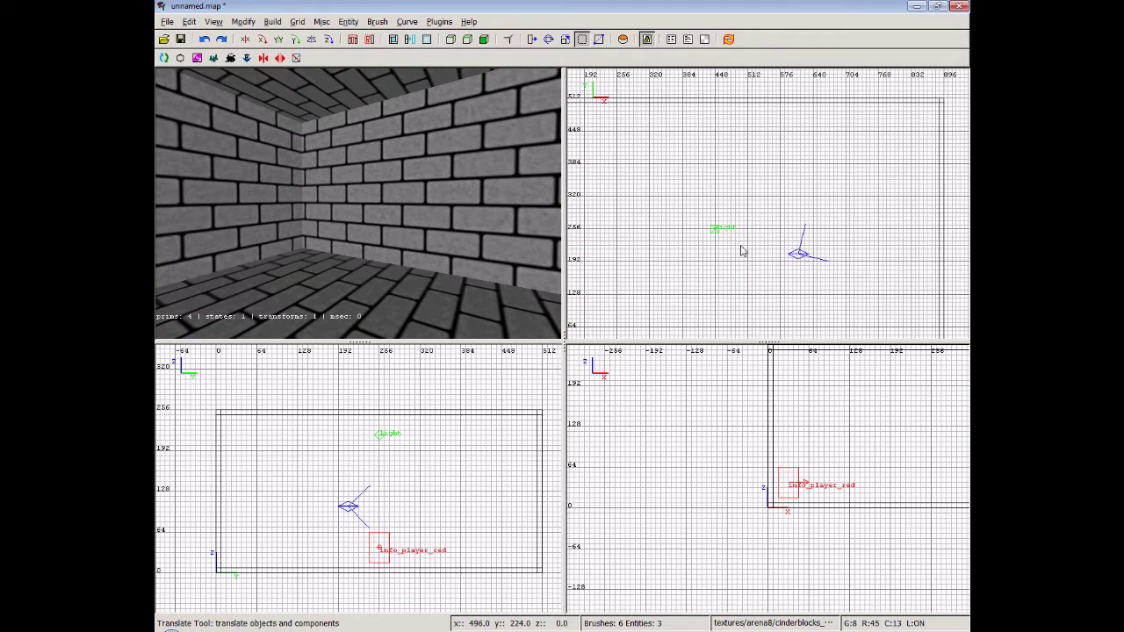
pyautogui.scroll(-2, 790, 249)
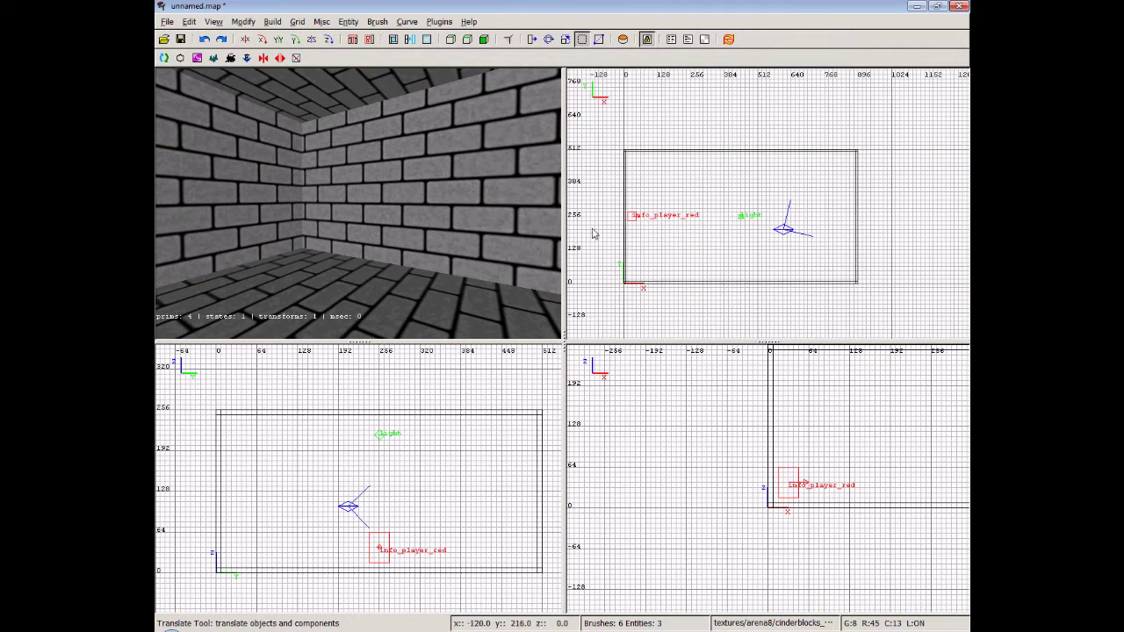
pyautogui.rightClick(505, 238)
# Step: Try creating an info_player_blue entity while the red spawn is selected, and undo the change
pyautogui.keyDown('shift'); pyautogui.click(315, 210); pyautogui.keyUp('shift')
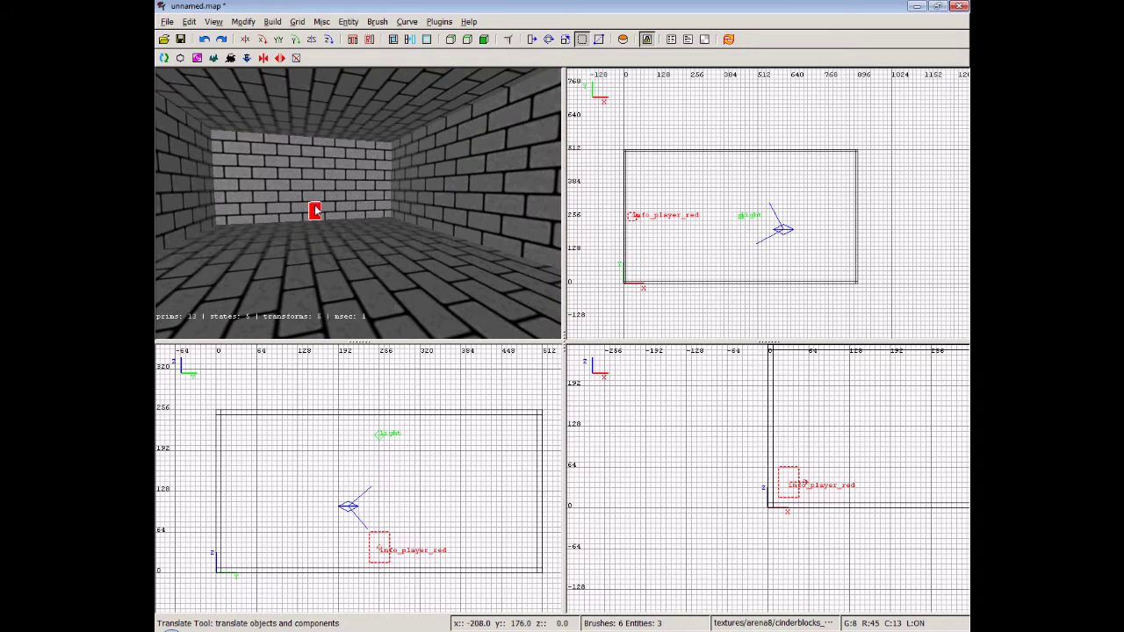
pyautogui.rightClick(814, 209)
pyautogui.moveTo(856, 239)
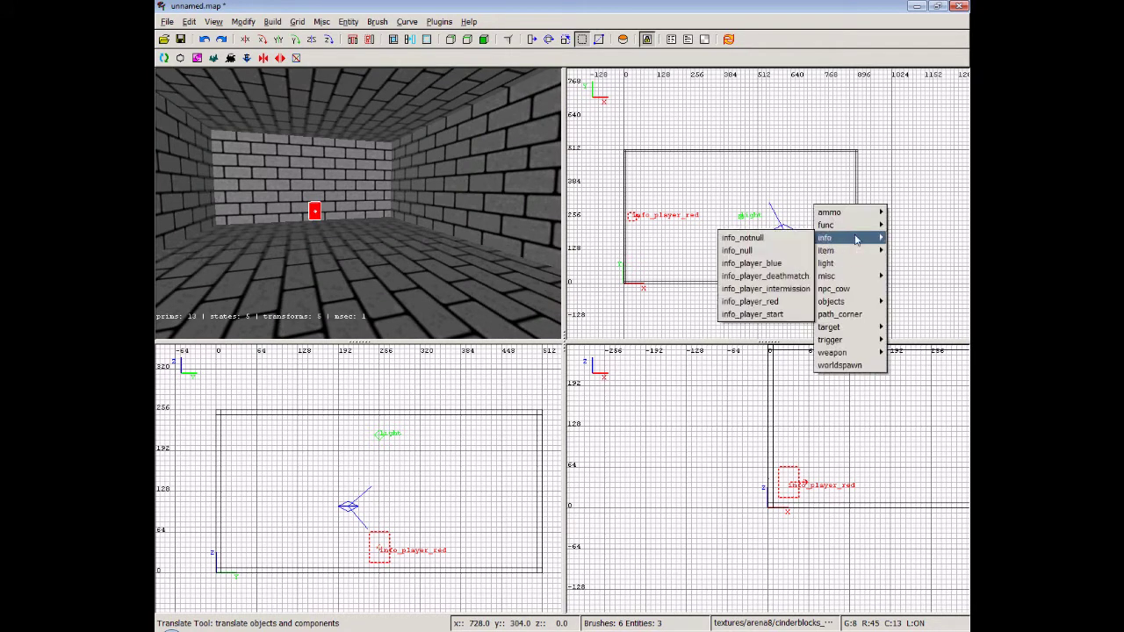
pyautogui.click(753, 263)
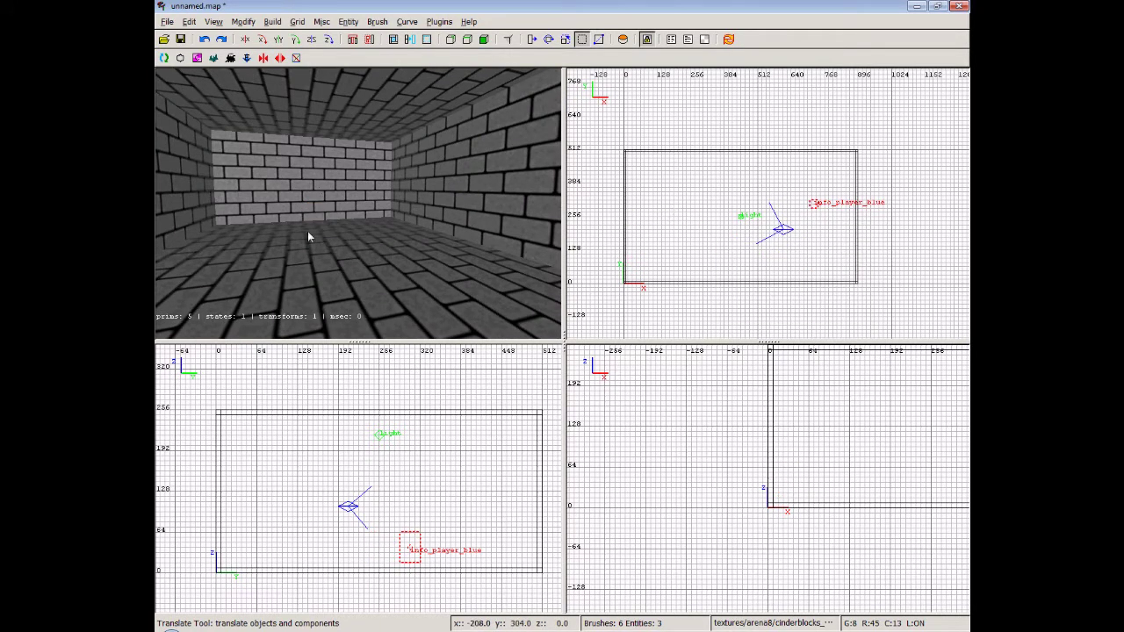
pyautogui.hotkey('ctrl', 'z')
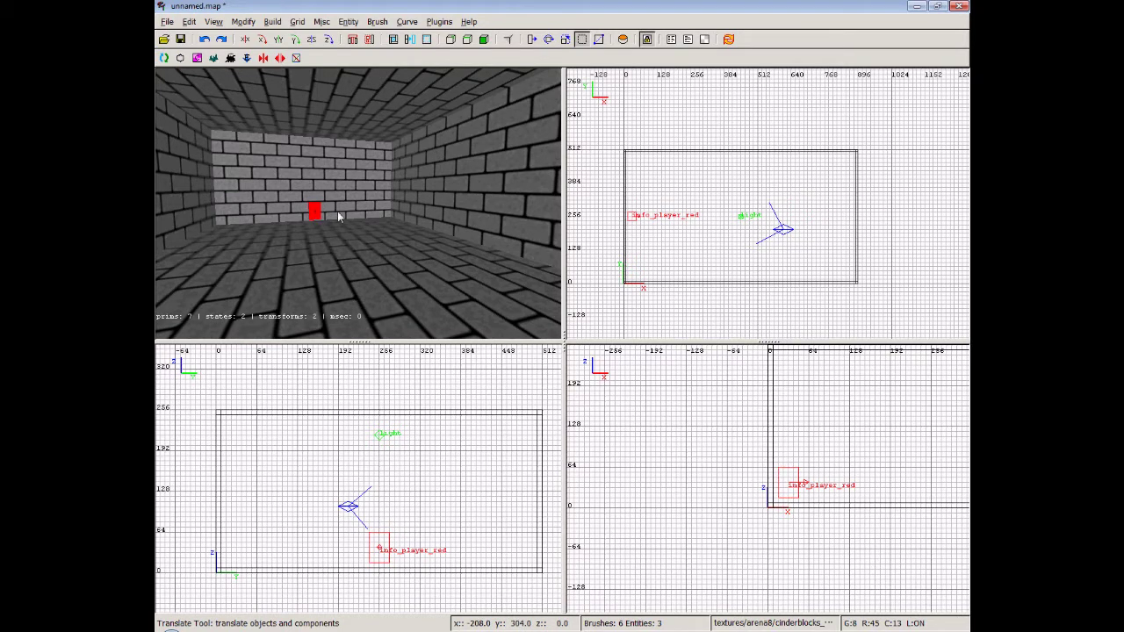
# Step: Add an info_player_blue entity with nothing selected and move it toward the wall opposite the red spawn
pyautogui.rightClick(805, 222)
pyautogui.moveTo(830, 253)
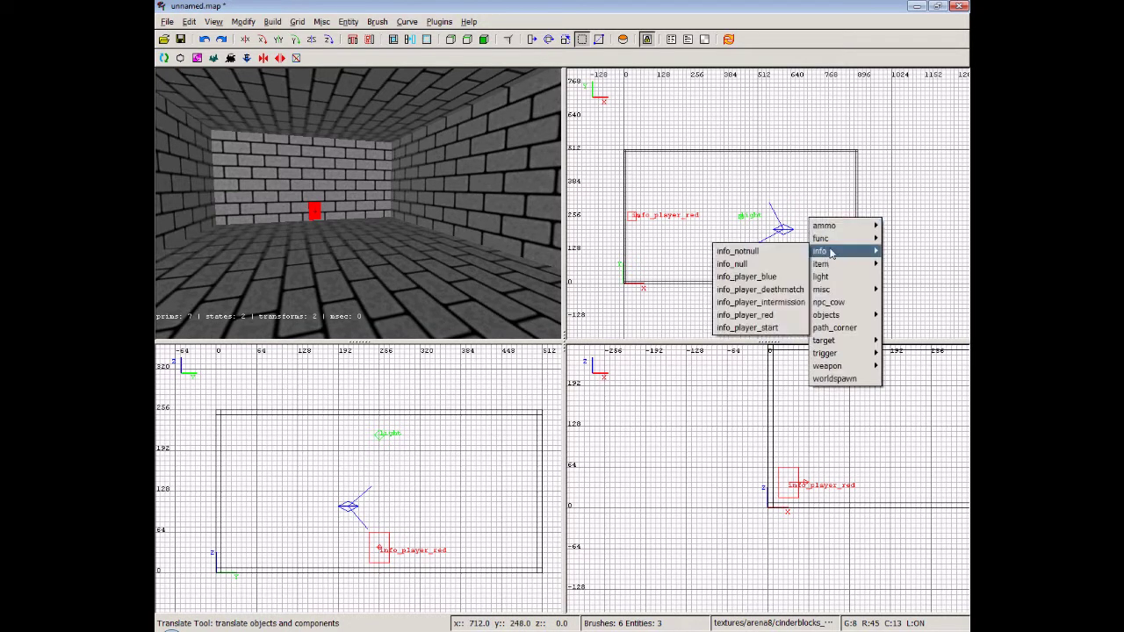
pyautogui.click(746, 276)
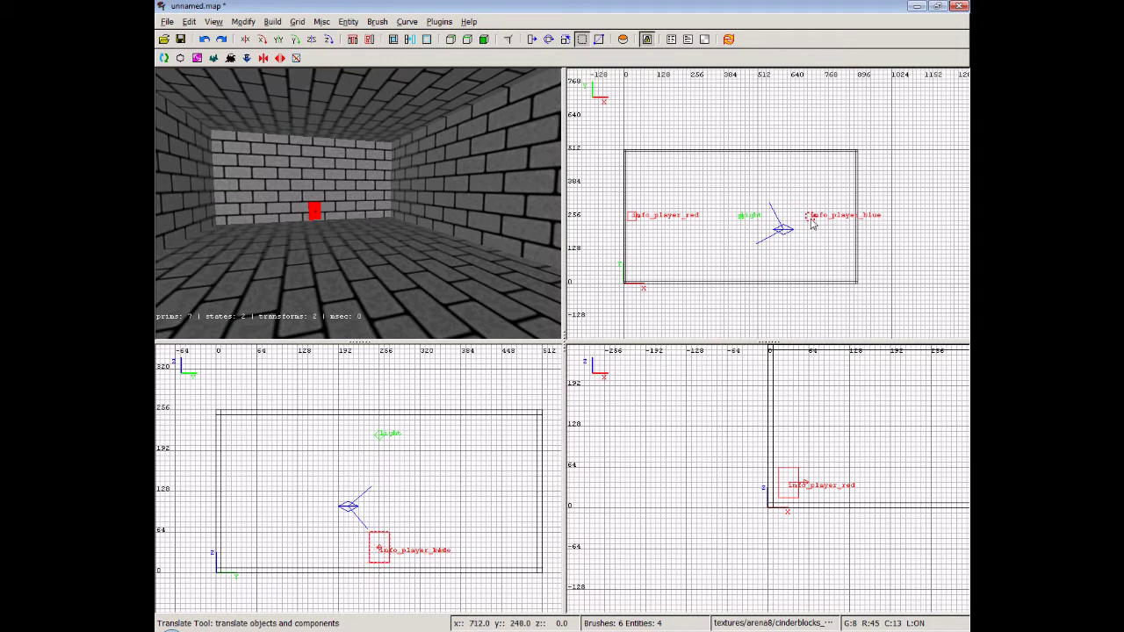
pyautogui.moveTo(812, 224); pyautogui.dragTo(844, 223)
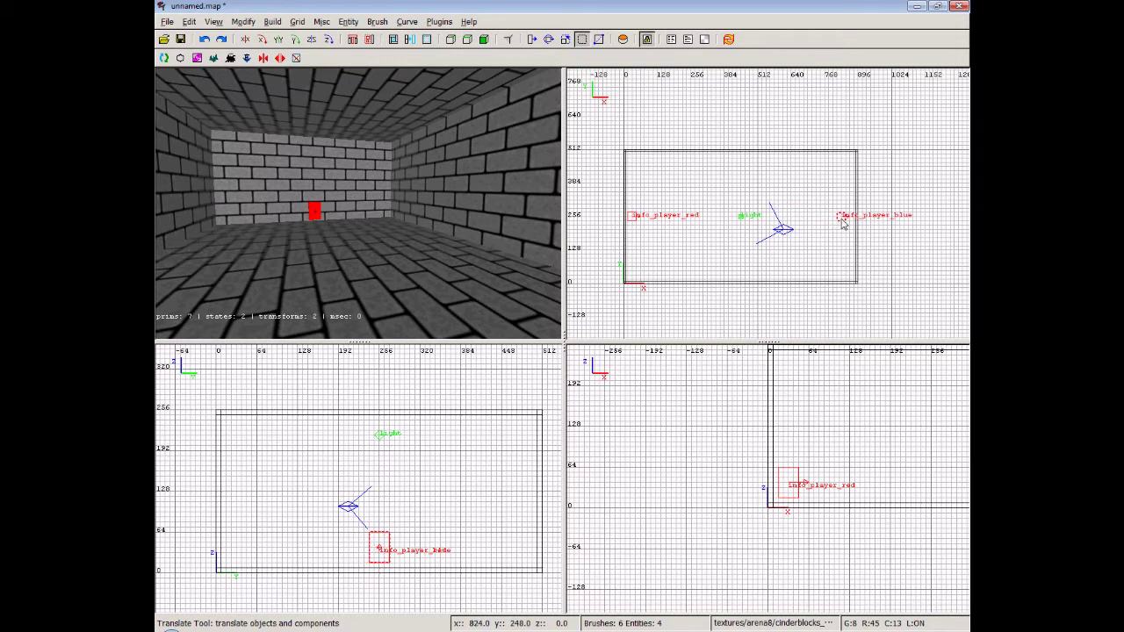
# Step: Rotate the info_player_blue spawn 180 degrees about the Z axis to face the red spawn, deselect it and check both ends
pyautogui.rightClick(489, 240)
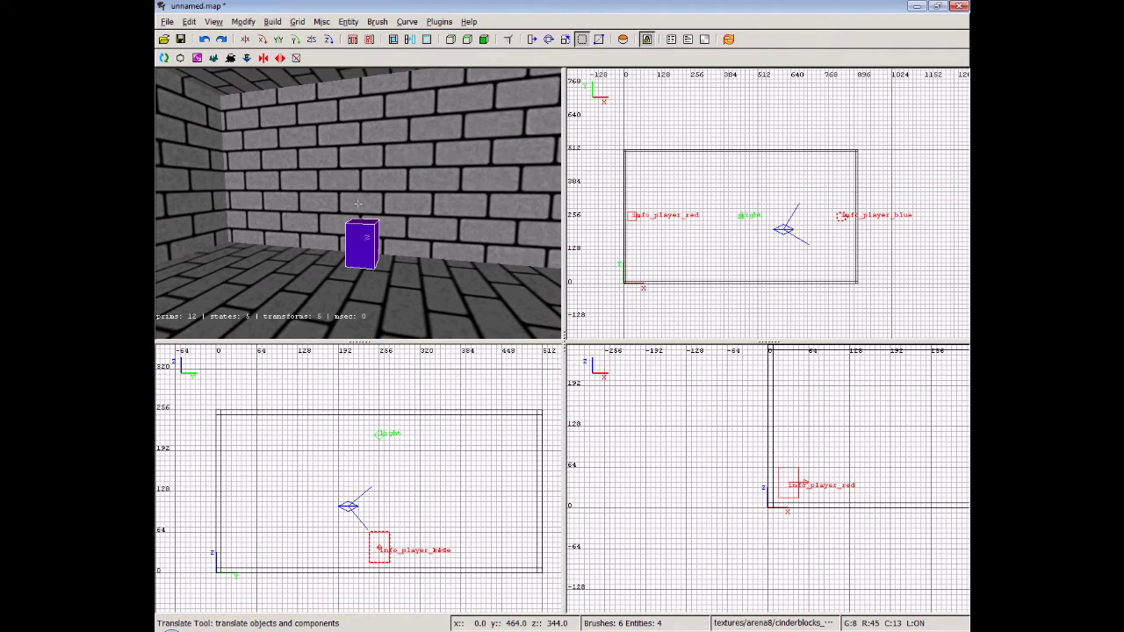
pyautogui.click(329, 41)
pyautogui.click(329, 40)
pyautogui.rightClick(329, 245)
pyautogui.press('Escape')
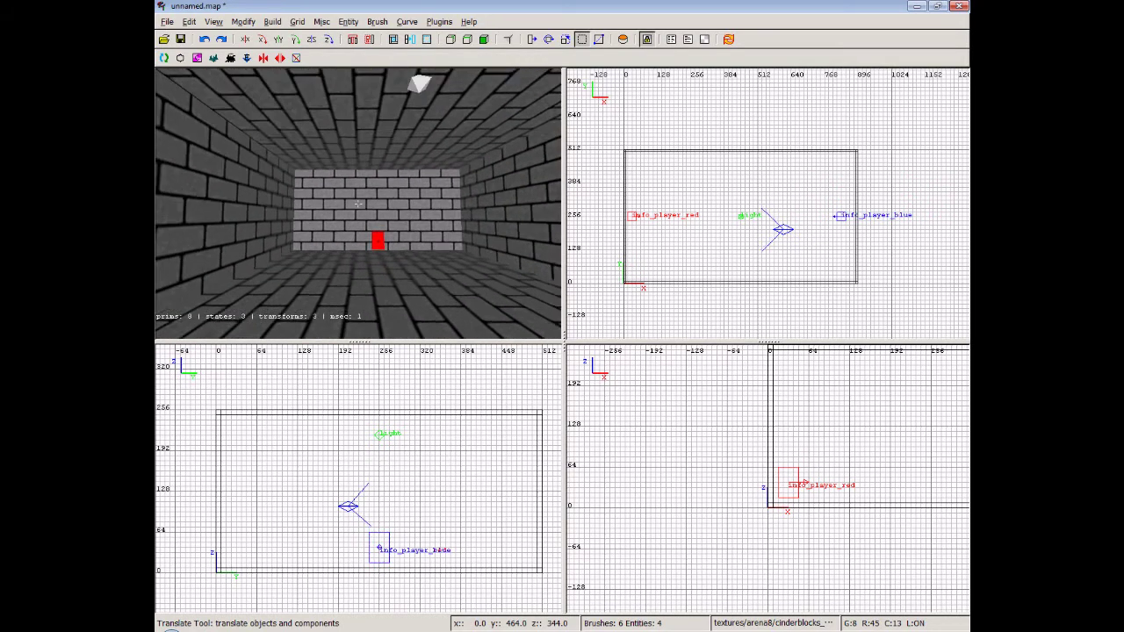
pyautogui.press('Up')
pyautogui.press('Up')
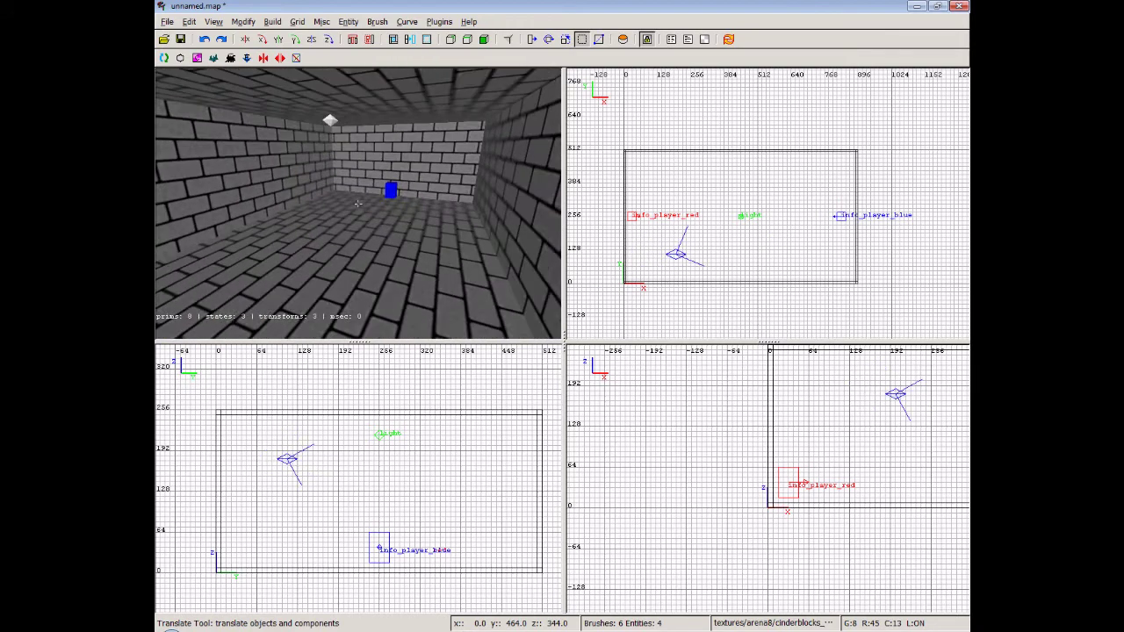
pyautogui.press('Down')
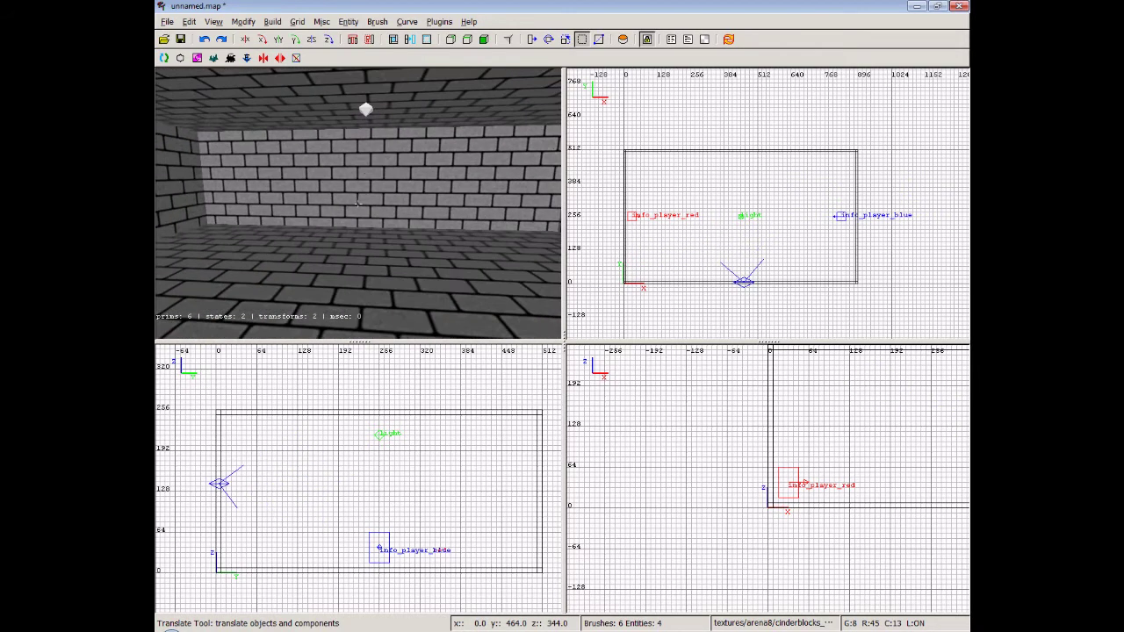
# Step: Add an item_flag_blue entity, move it next to the info_player_blue spawn, and deselect it
pyautogui.rightClick(638, 172)
pyautogui.press('Escape')
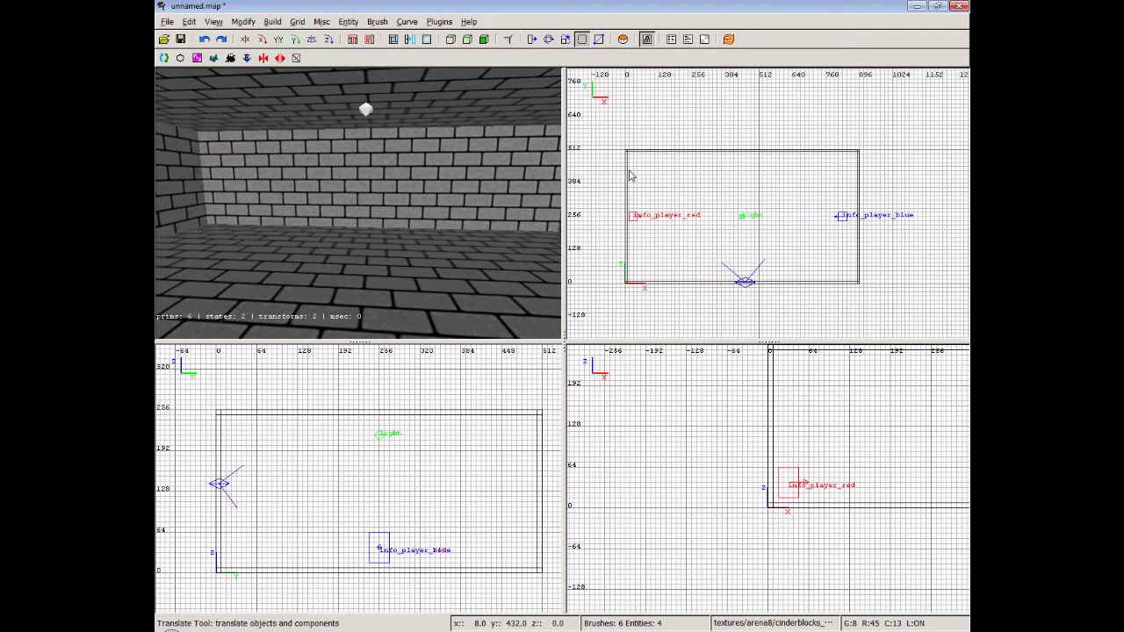
pyautogui.rightClick(638, 174)
pyautogui.rightClick(641, 200)
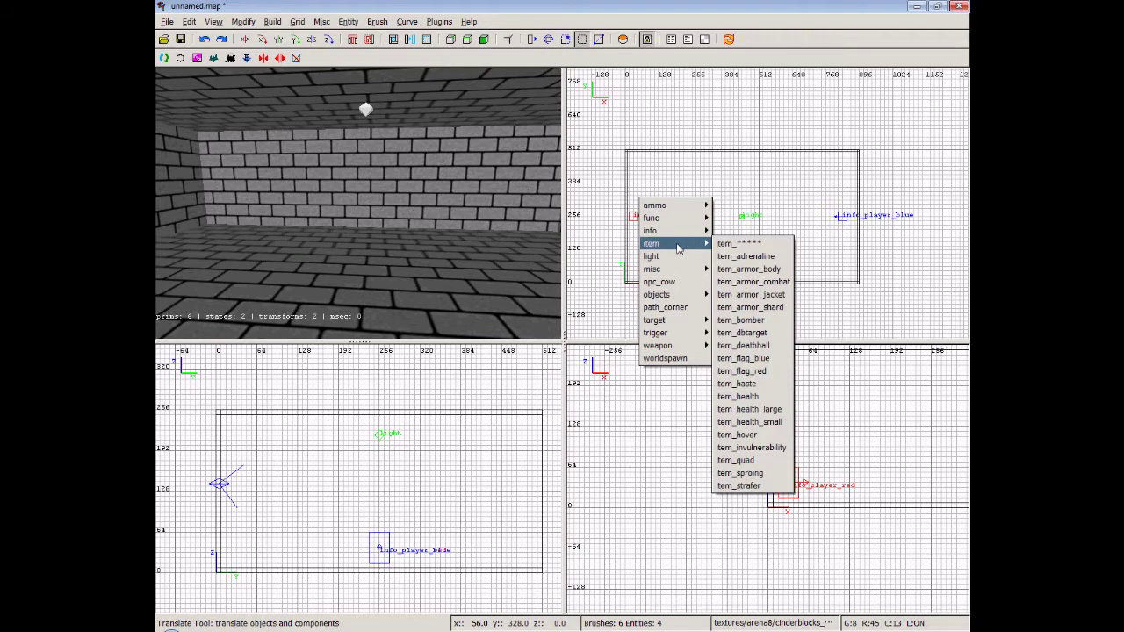
pyautogui.click(751, 360)
pyautogui.moveTo(643, 202); pyautogui.dragTo(840, 195)
pyautogui.press('Escape')
# Step: Add an item_flag_red entity, move it next to the info_player_red spawn near the wall, and deselect it
pyautogui.rightClick(655, 185)
pyautogui.moveTo(672, 215)
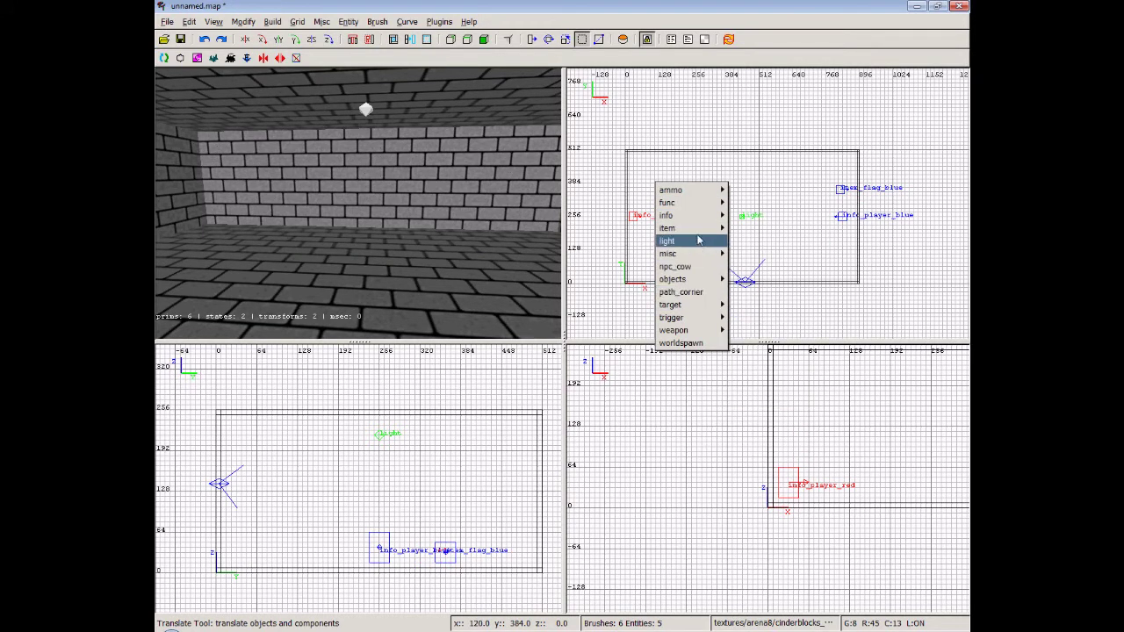
pyautogui.moveTo(716, 228)
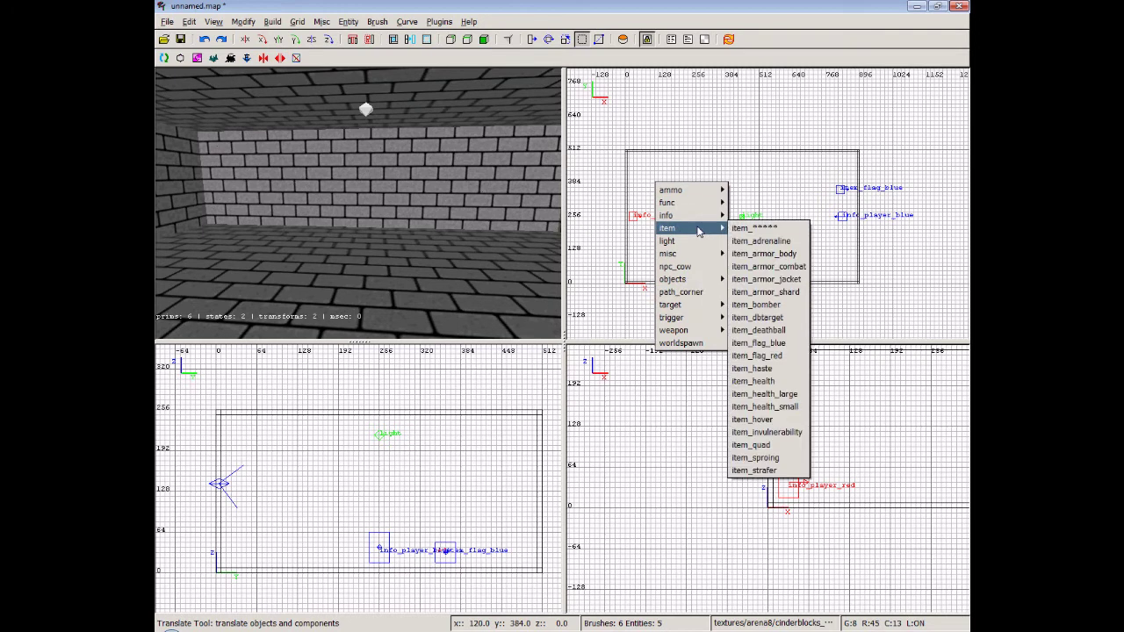
pyautogui.click(756, 355)
pyautogui.moveTo(655, 189); pyautogui.dragTo(635, 196)
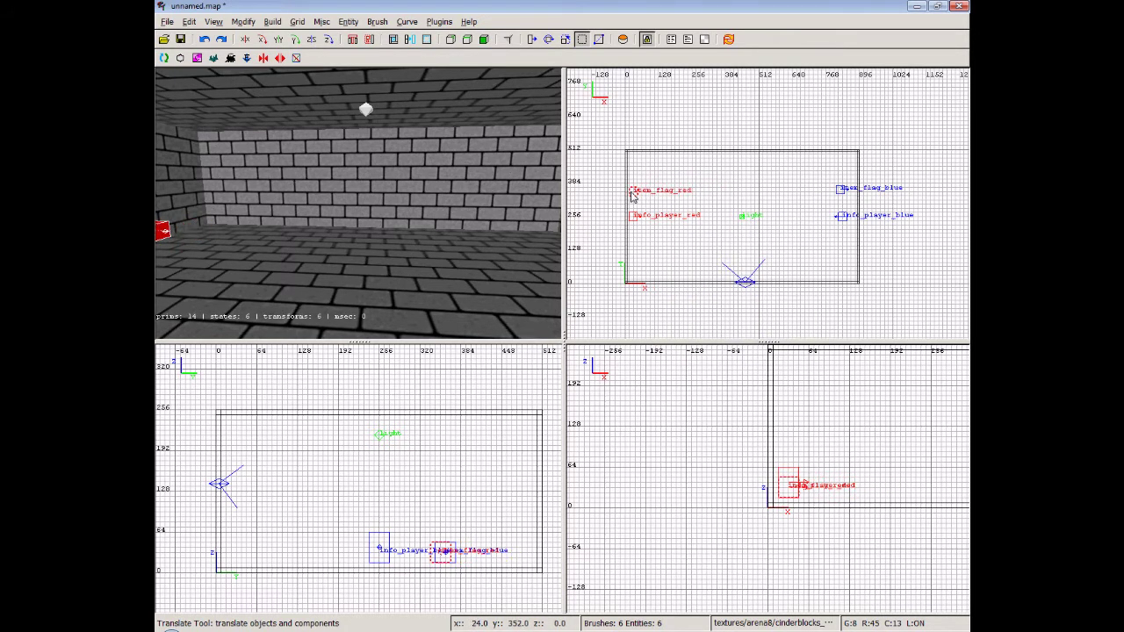
pyautogui.press('Escape')
# Step: Fly through the room to examine the placement of the red and blue flags and player spawns
pyautogui.rightClick(303, 247)
pyautogui.press('Up')
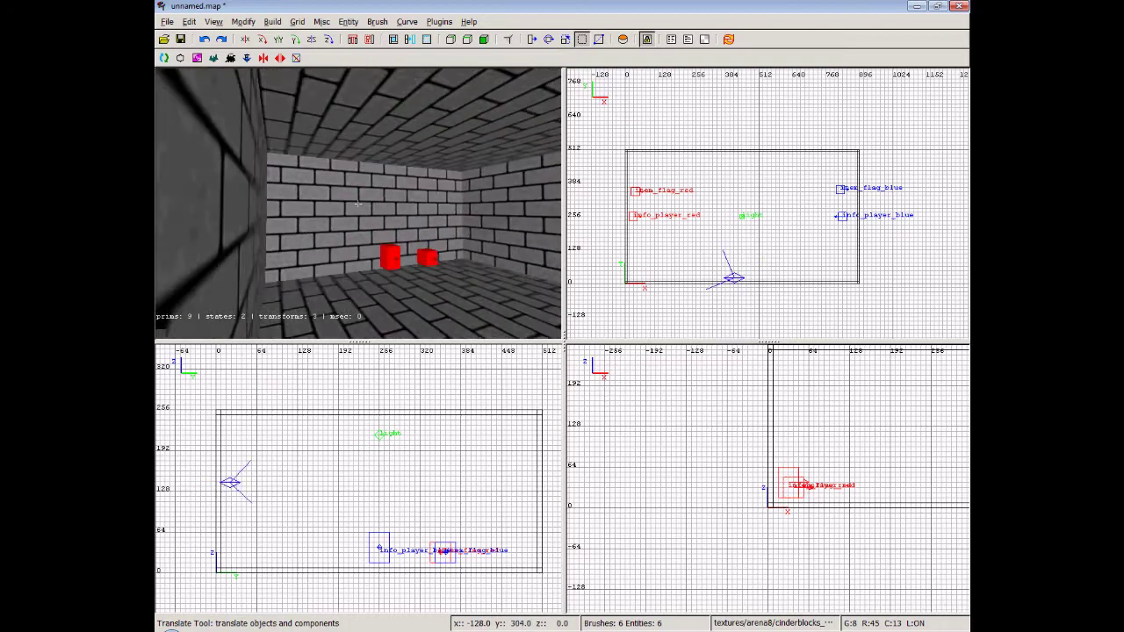
pyautogui.press('Down')
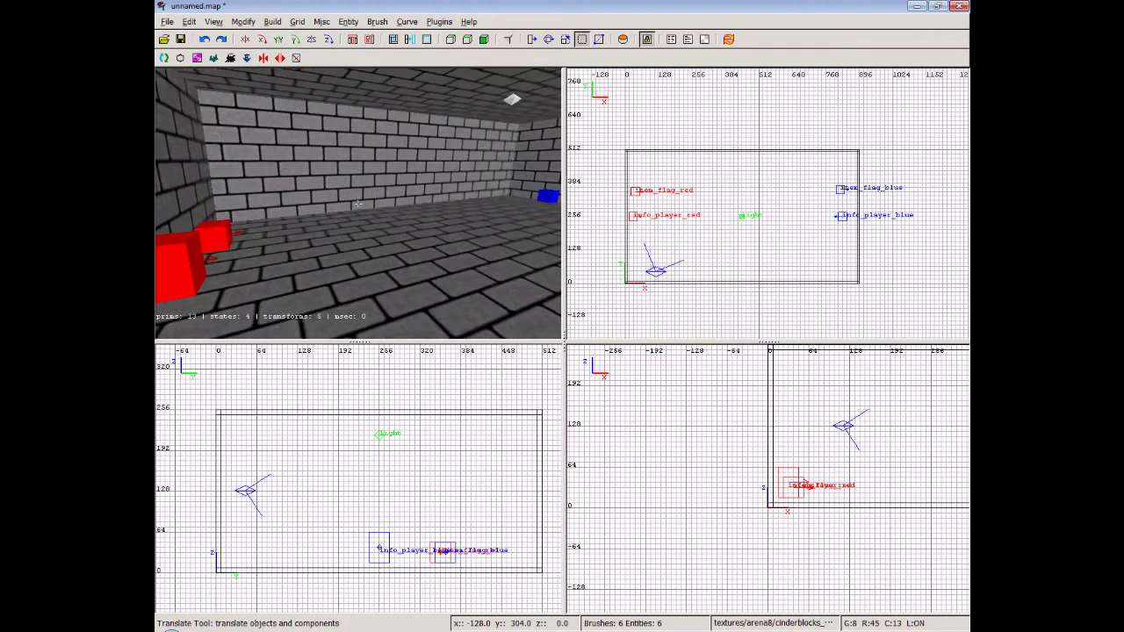
pyautogui.press('Up')
pyautogui.press('Right')
pyautogui.press('Left')
pyautogui.press('Up')
pyautogui.press('Up')
pyautogui.press('Up')
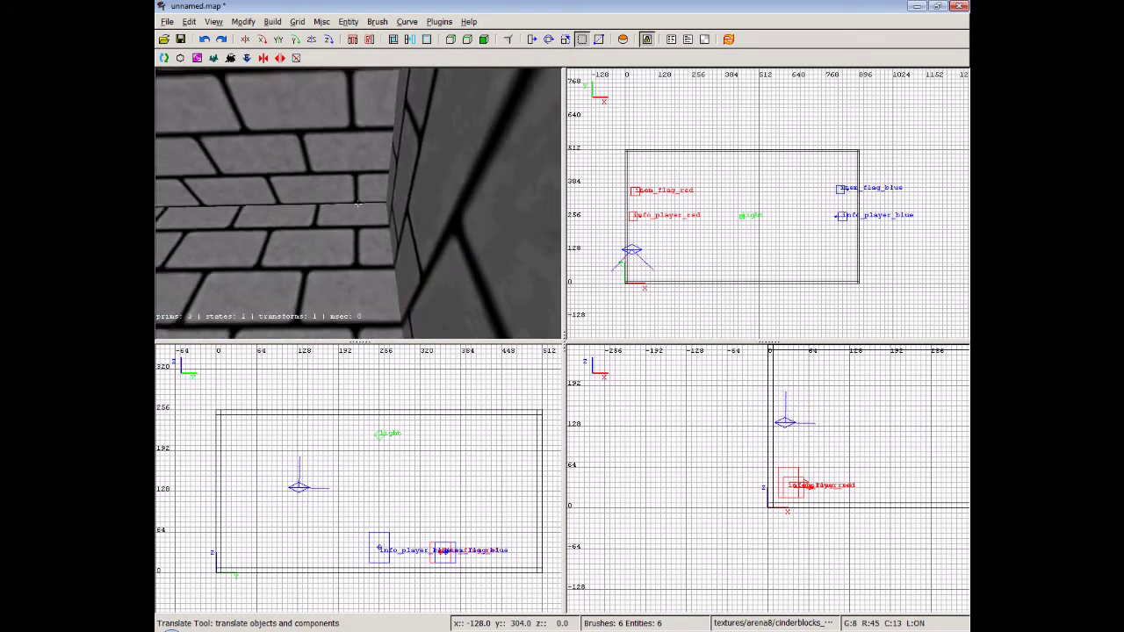
pyautogui.press('Up')
pyautogui.press('Right')
pyautogui.press('z')
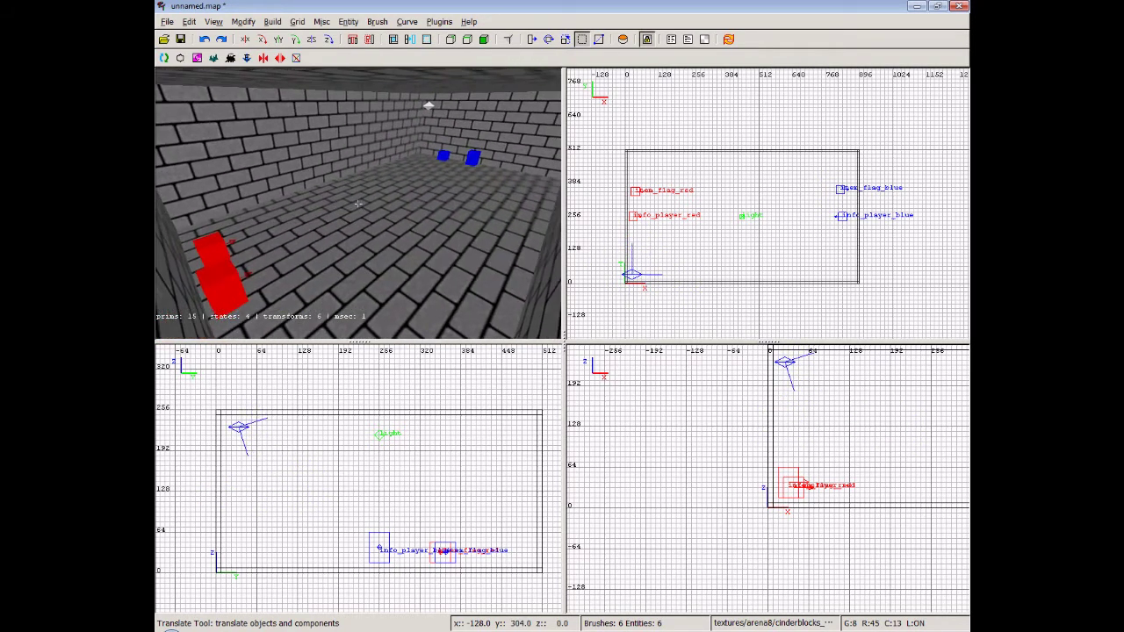
pyautogui.press('z')
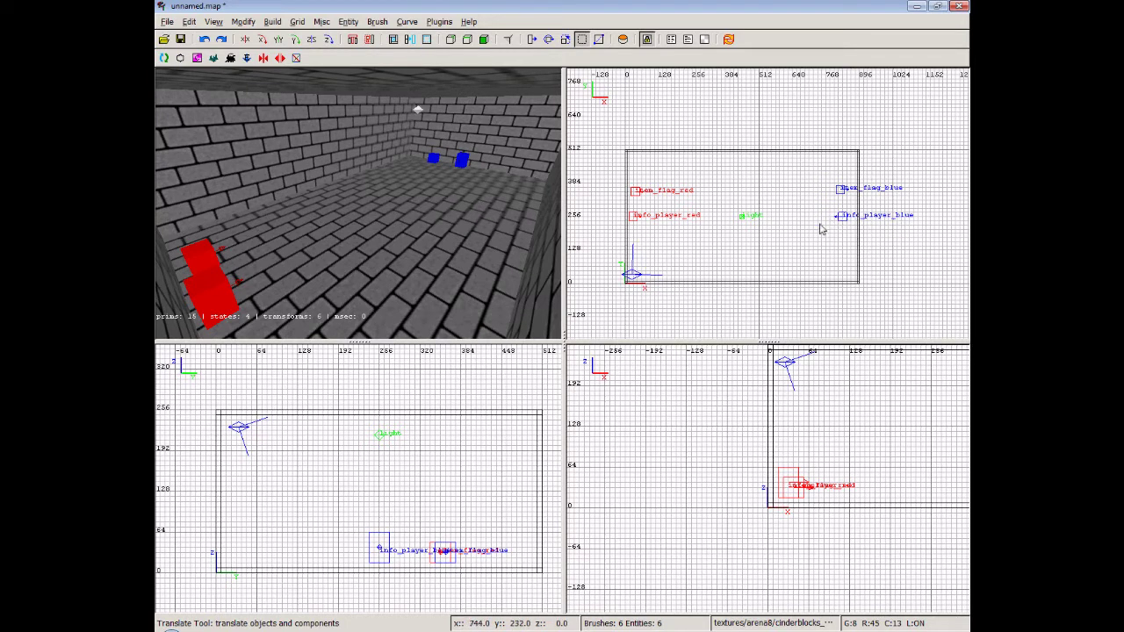
# Step: Add an info_player_deathmatch entity near the middle of the room below the light, and delete it again
pyautogui.rightClick(746, 245)
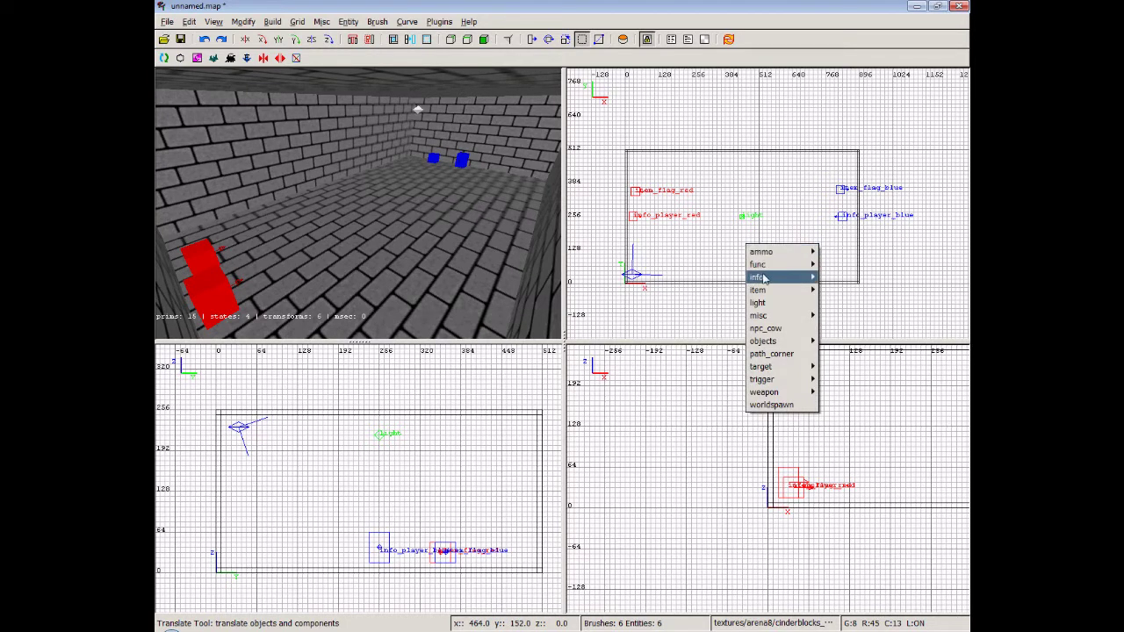
pyautogui.moveTo(764, 277)
pyautogui.click(882, 317)
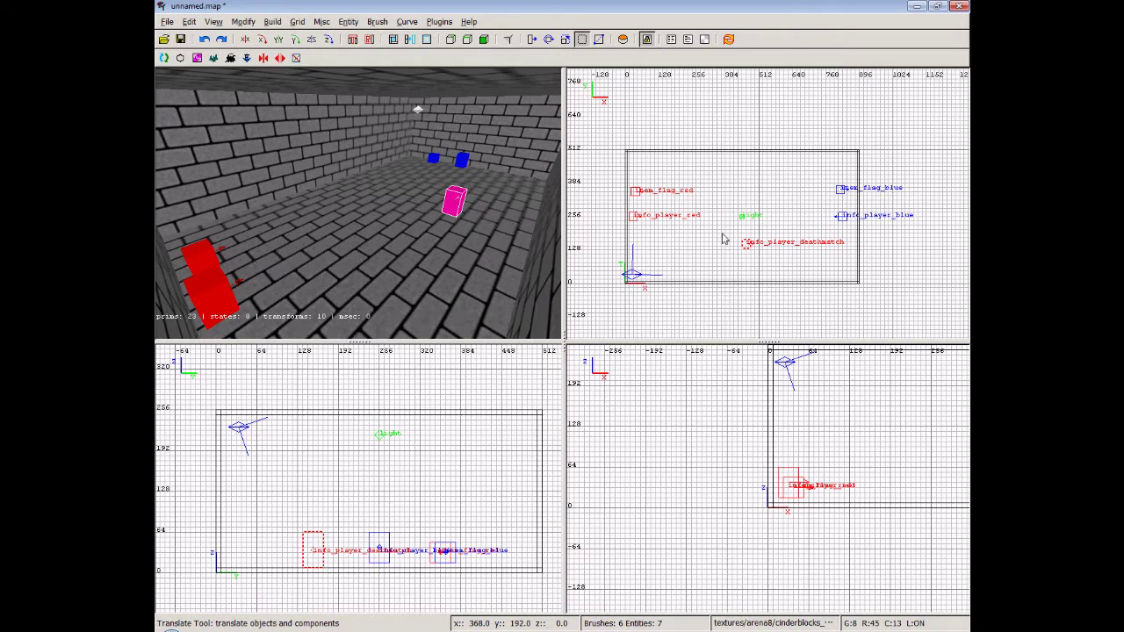
pyautogui.press('BackSpace')
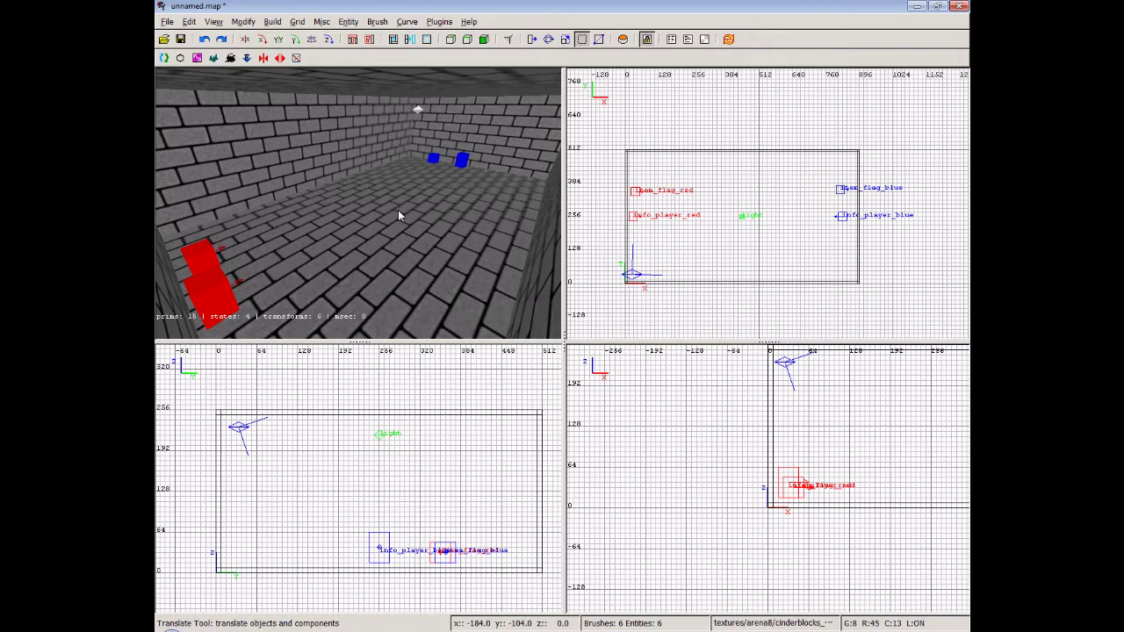
# Step: Open dm-rampage.map from AA Maps SVN/arena/maps/mapsrc without saving the current map
pyautogui.click(166, 23)
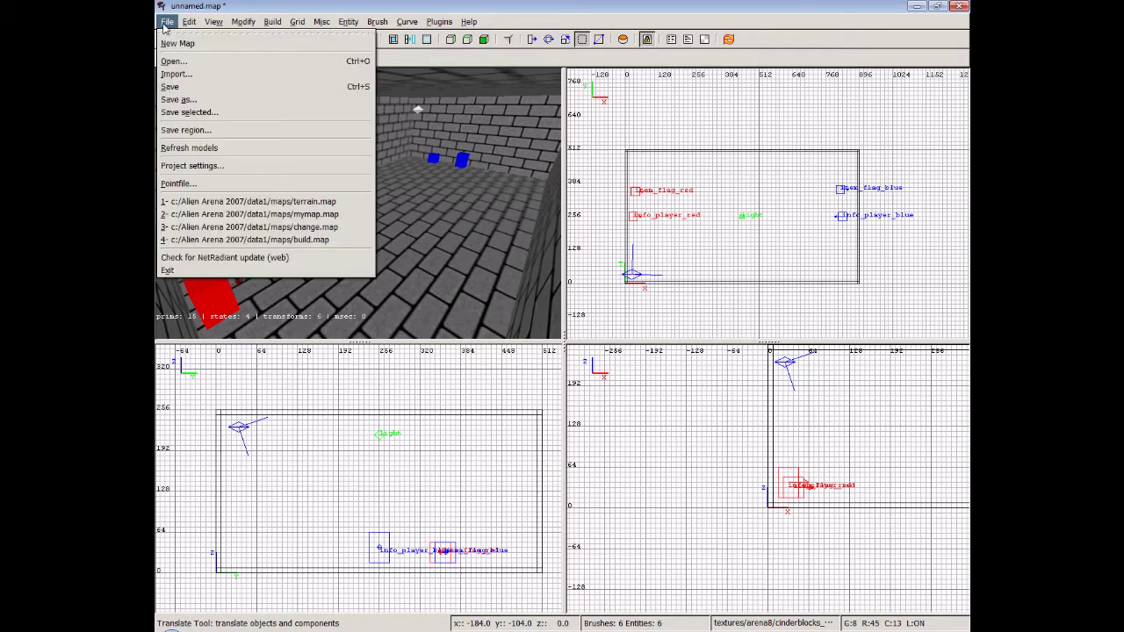
pyautogui.click(176, 61)
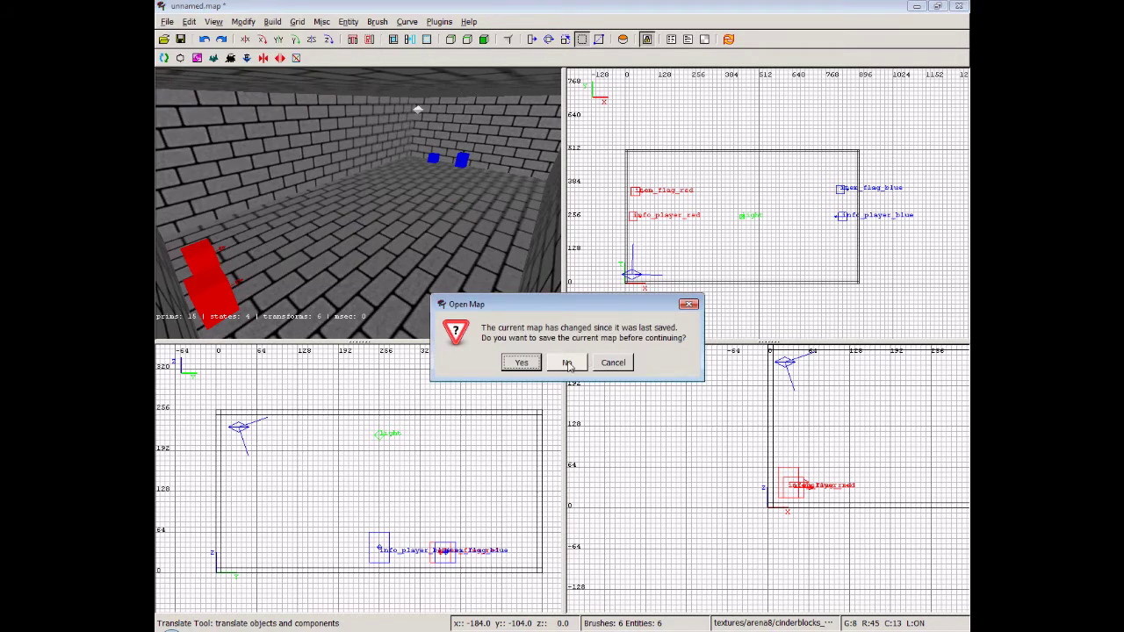
pyautogui.click(585, 365)
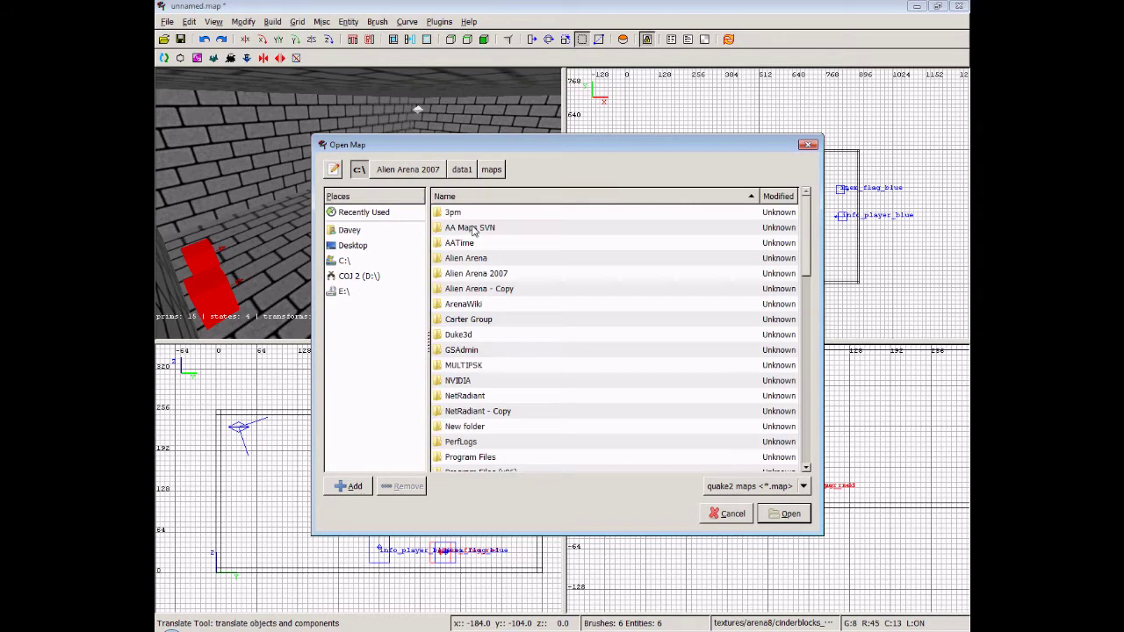
pyautogui.doubleClick(471, 226)
pyautogui.doubleClick(474, 219)
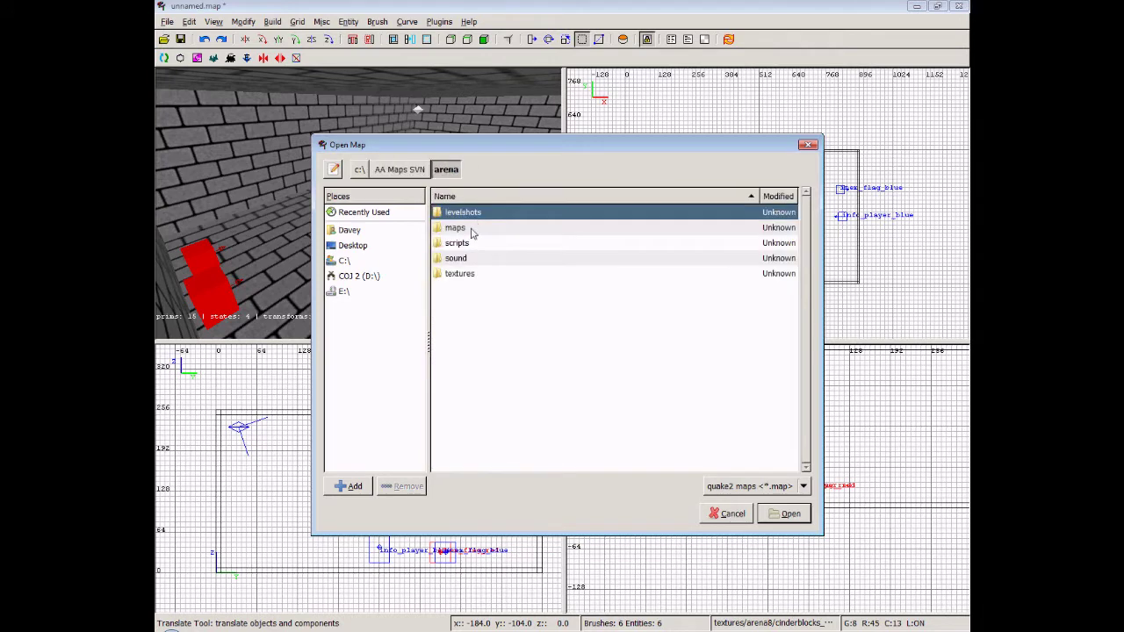
pyautogui.doubleClick(469, 226)
pyautogui.doubleClick(477, 216)
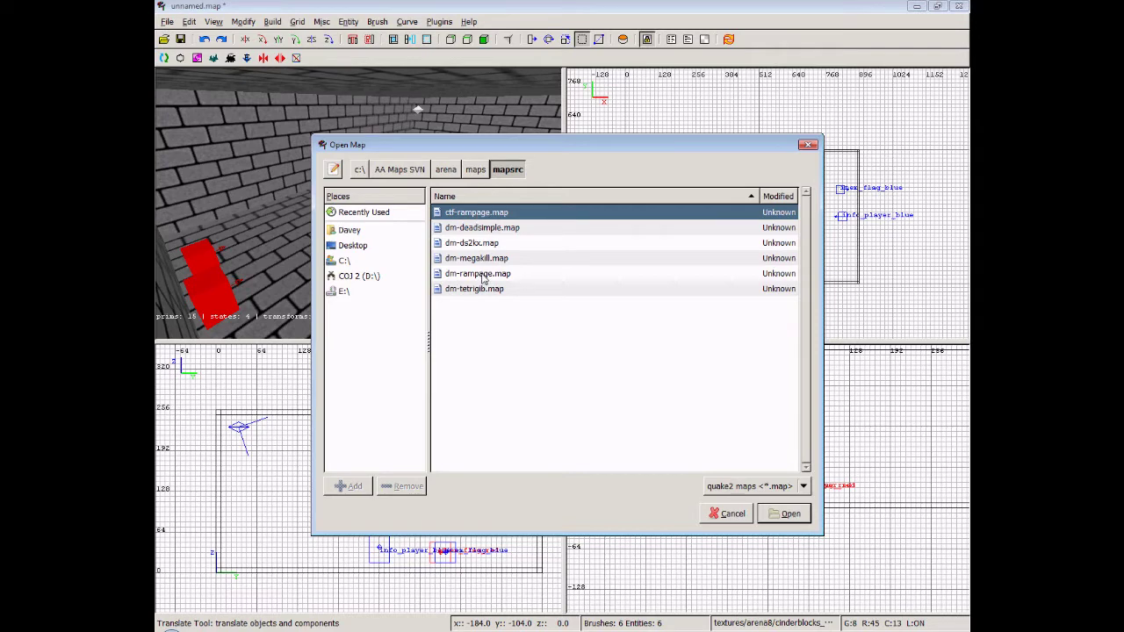
pyautogui.doubleClick(482, 275)
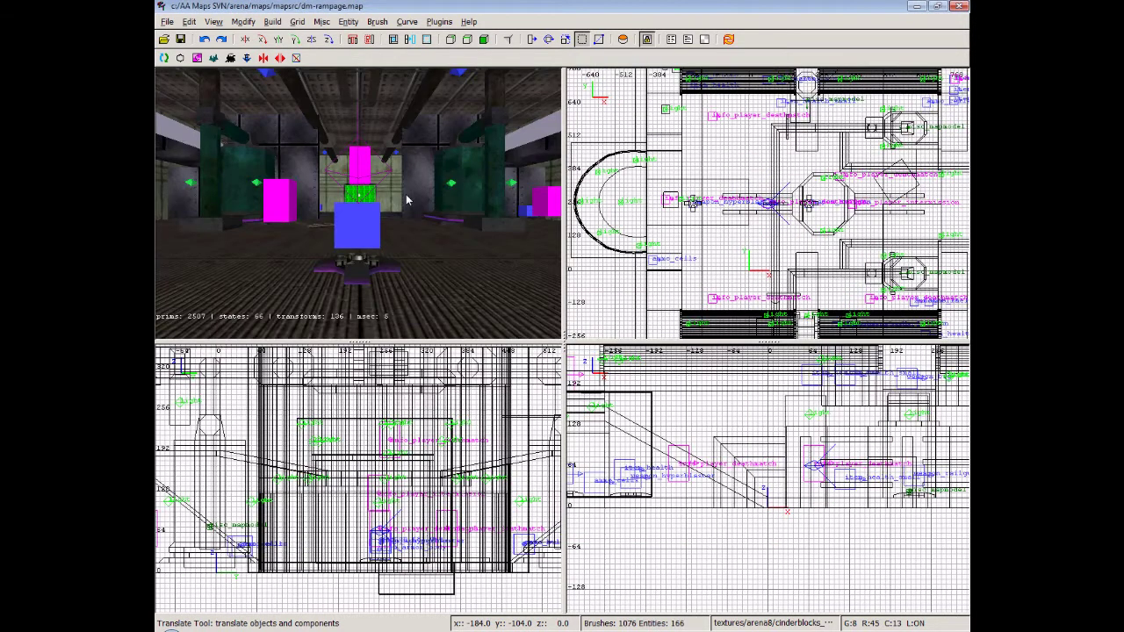
# Step: Fly through the dm-rampage map to examine how its deathmatch spawns, items and lights are placed
pyautogui.rightClick(407, 201)
pyautogui.press('Up')
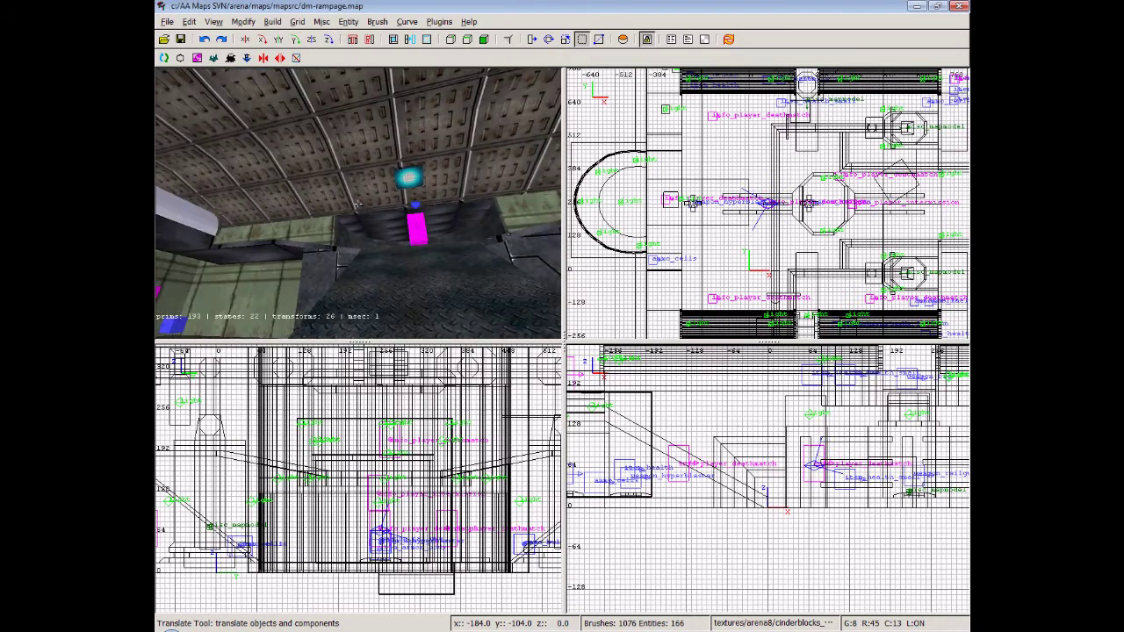
pyautogui.press('Up')
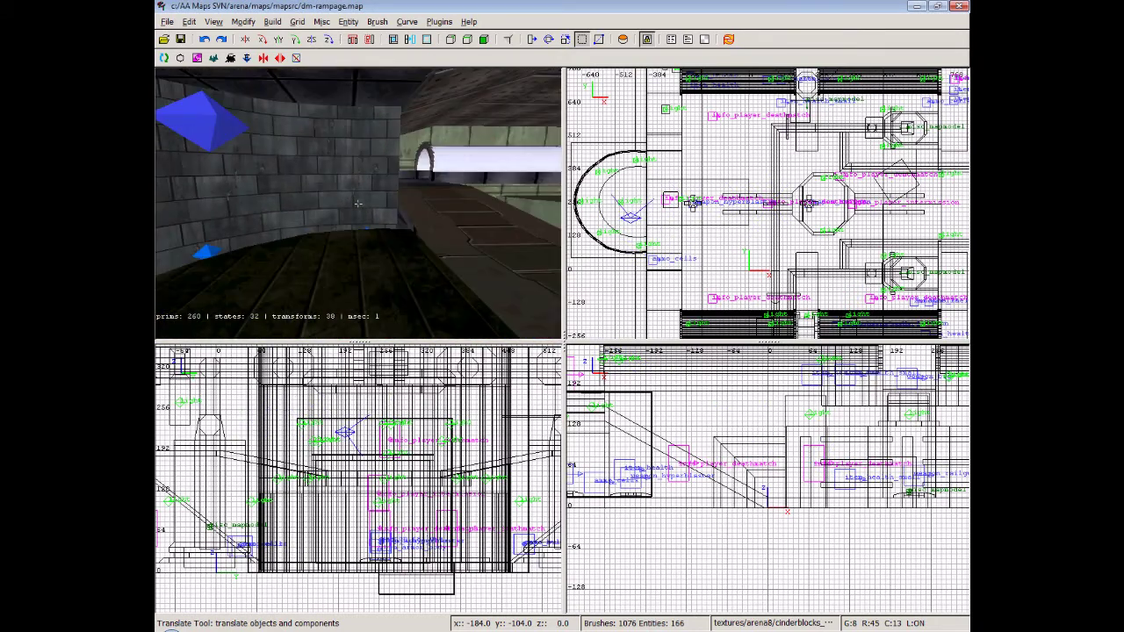
pyautogui.press('Up')
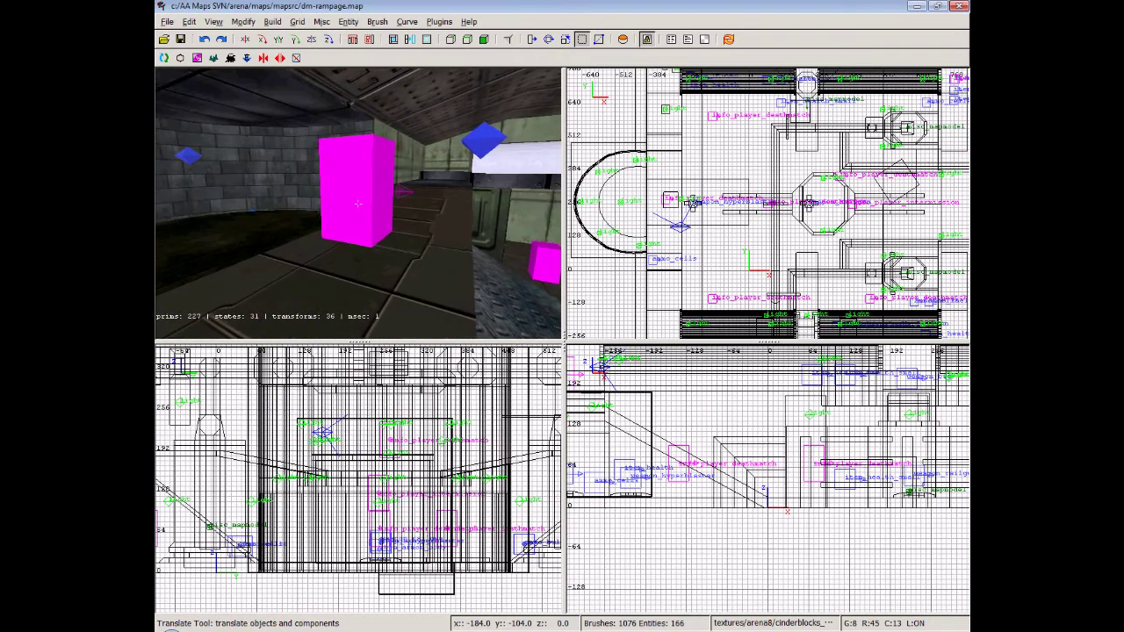
pyautogui.press('Up')
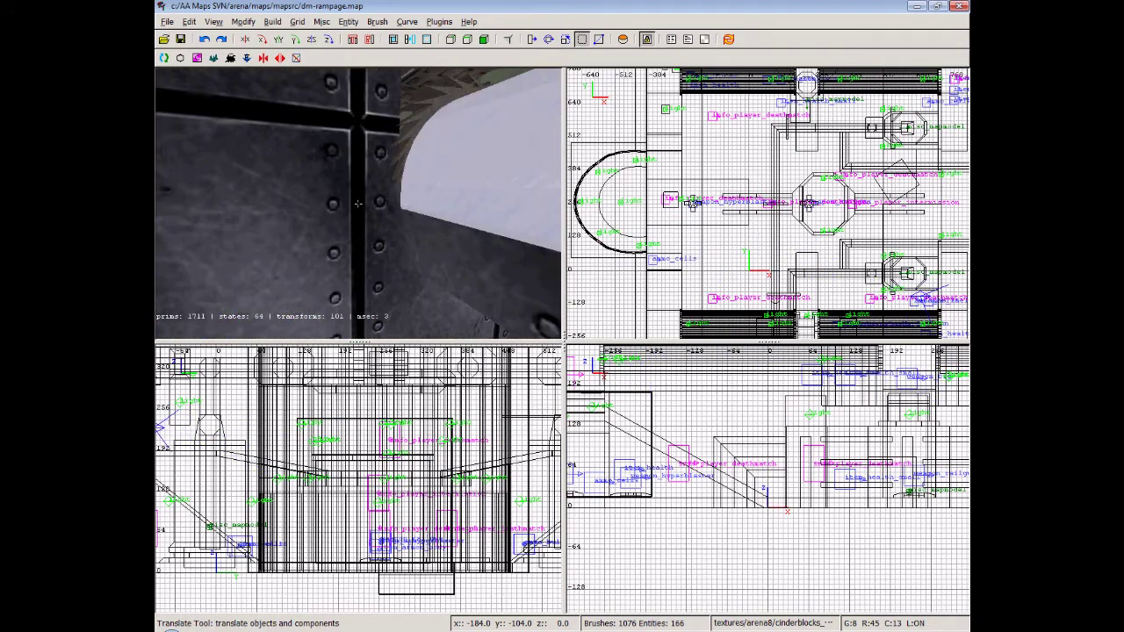
pyautogui.press('Up')
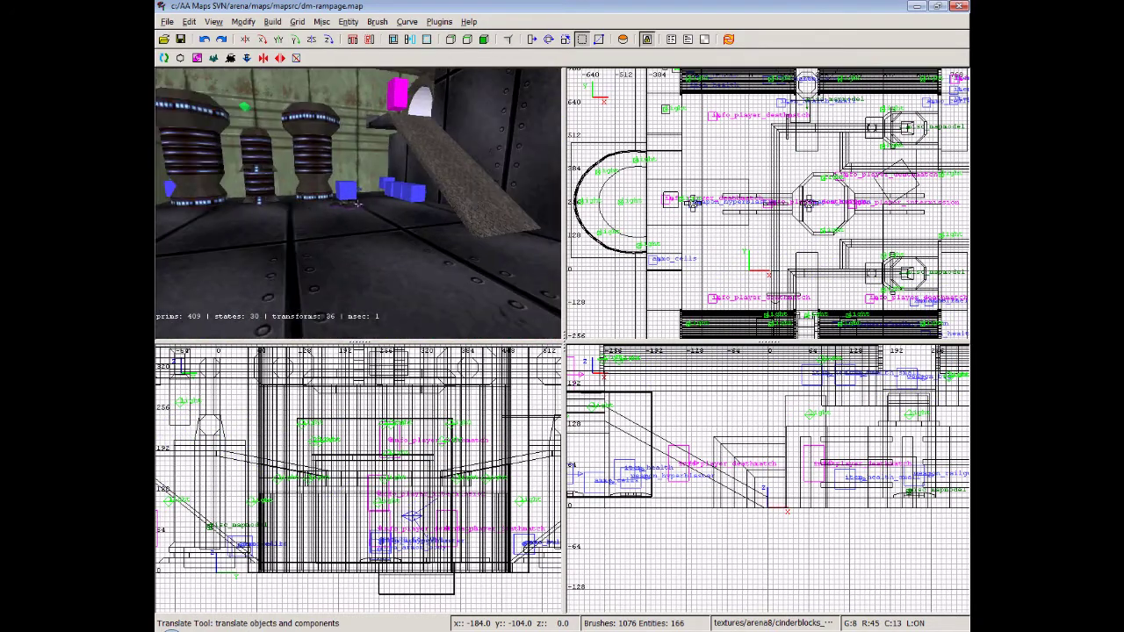
pyautogui.press('Up')
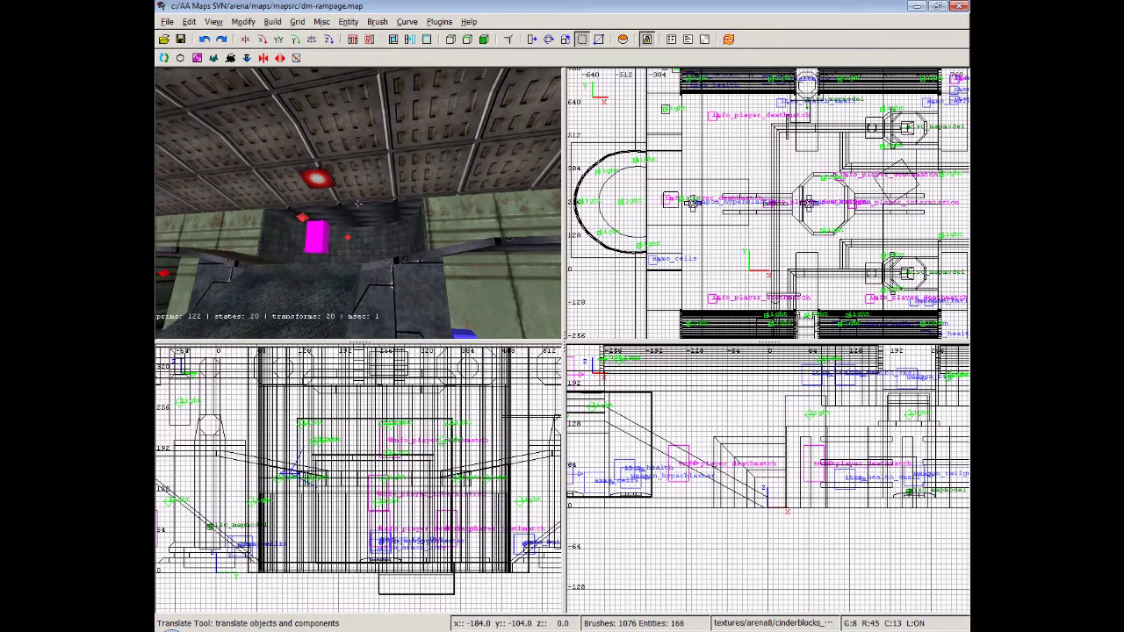
pyautogui.press('pageup')
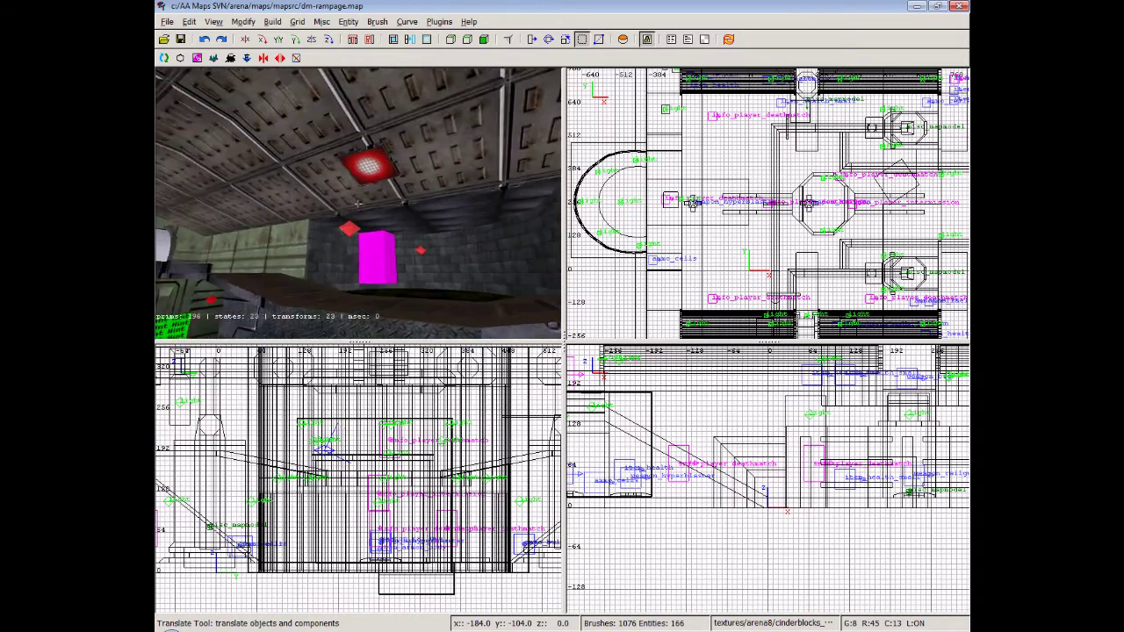
pyautogui.press('Up')
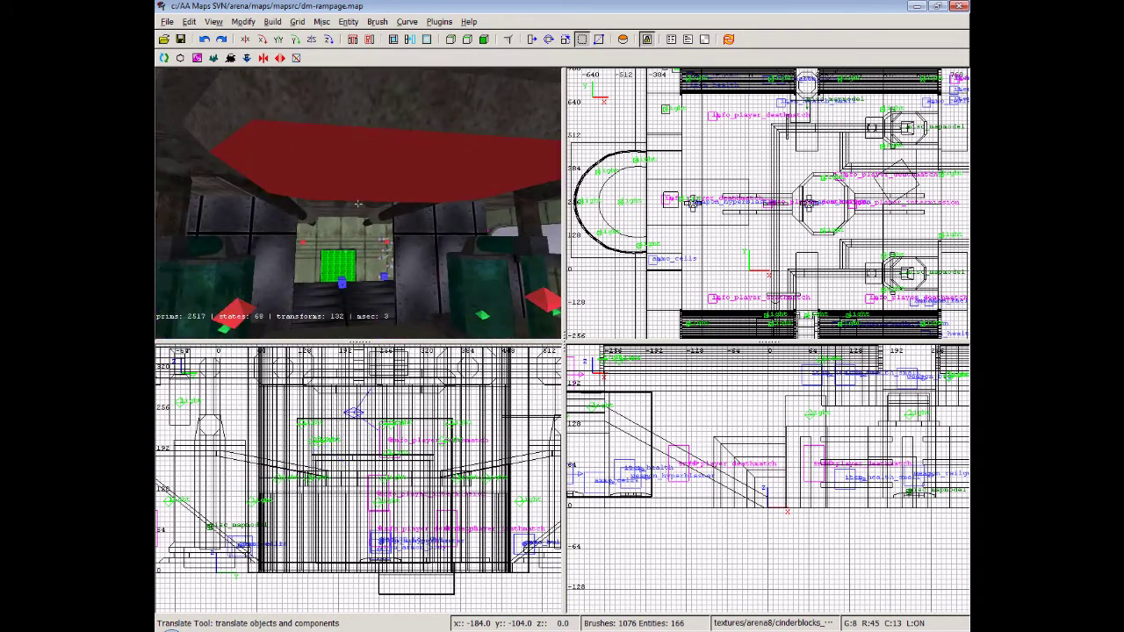
pyautogui.press('Up')
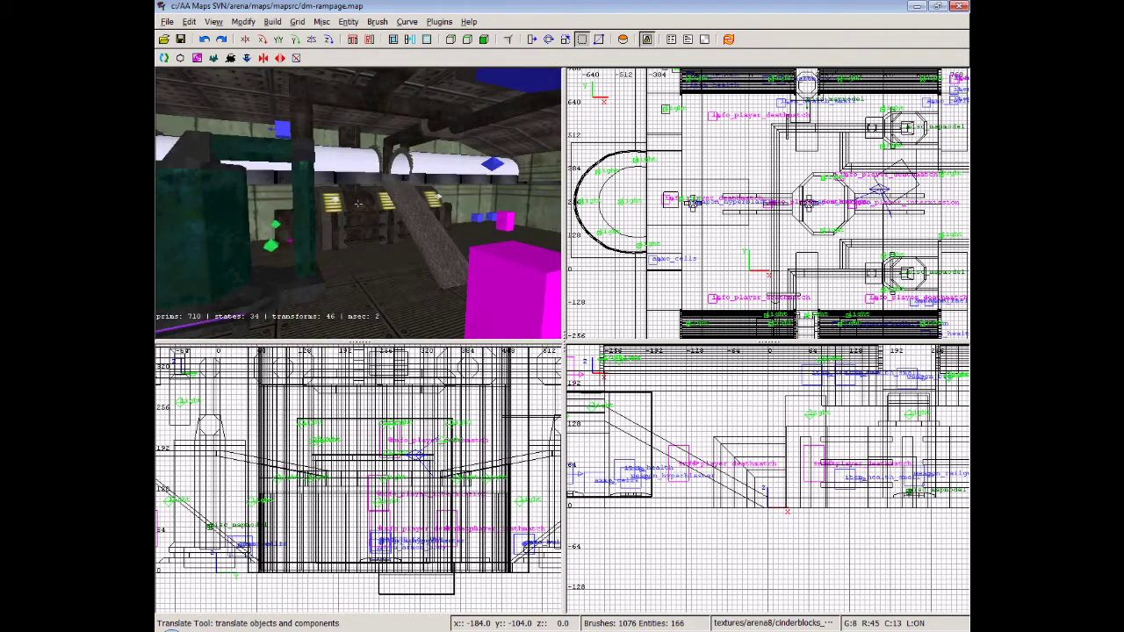
pyautogui.press('Up')
pyautogui.press('Up')
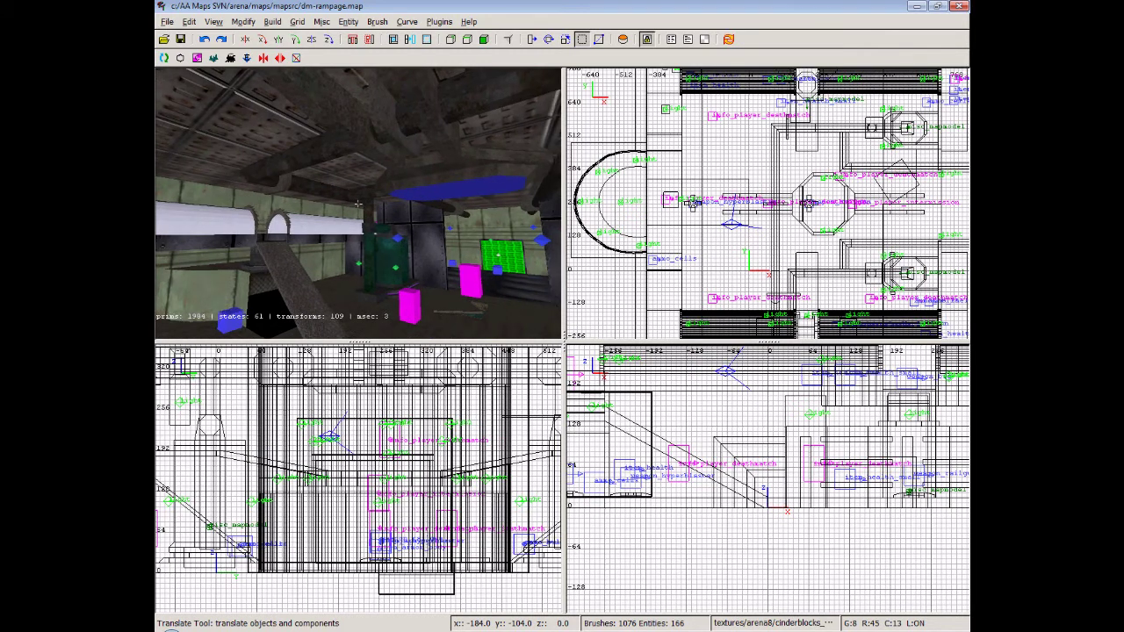
pyautogui.press('Down')
# Step: Open ctf-rampage.map from AA Maps SVN/arena/maps/mapsrc
pyautogui.click(166, 22)
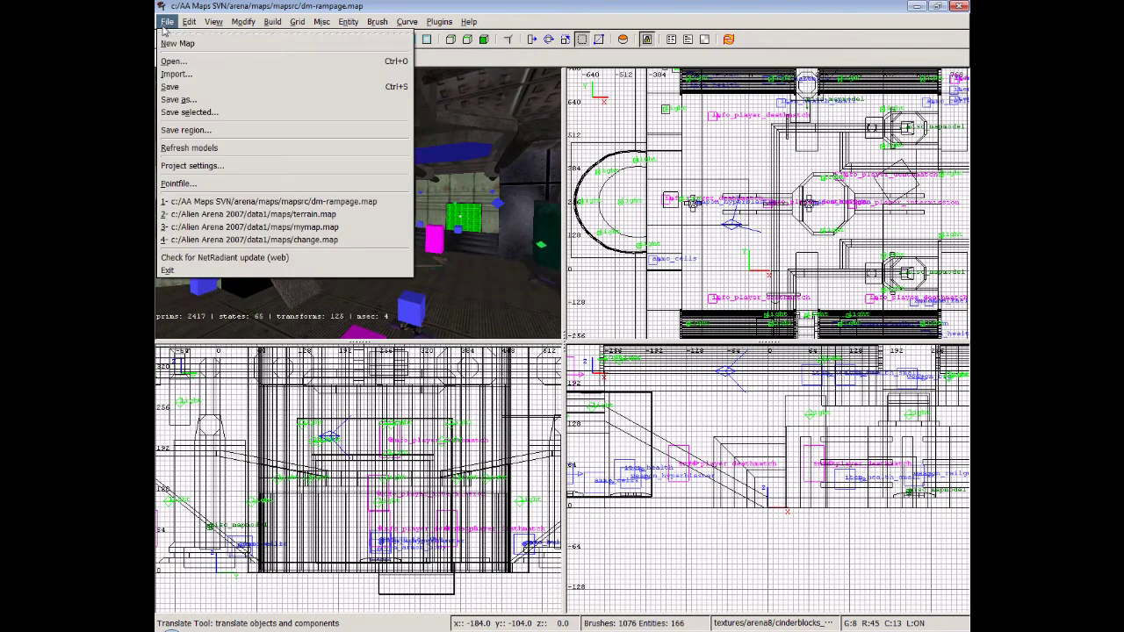
pyautogui.click(172, 61)
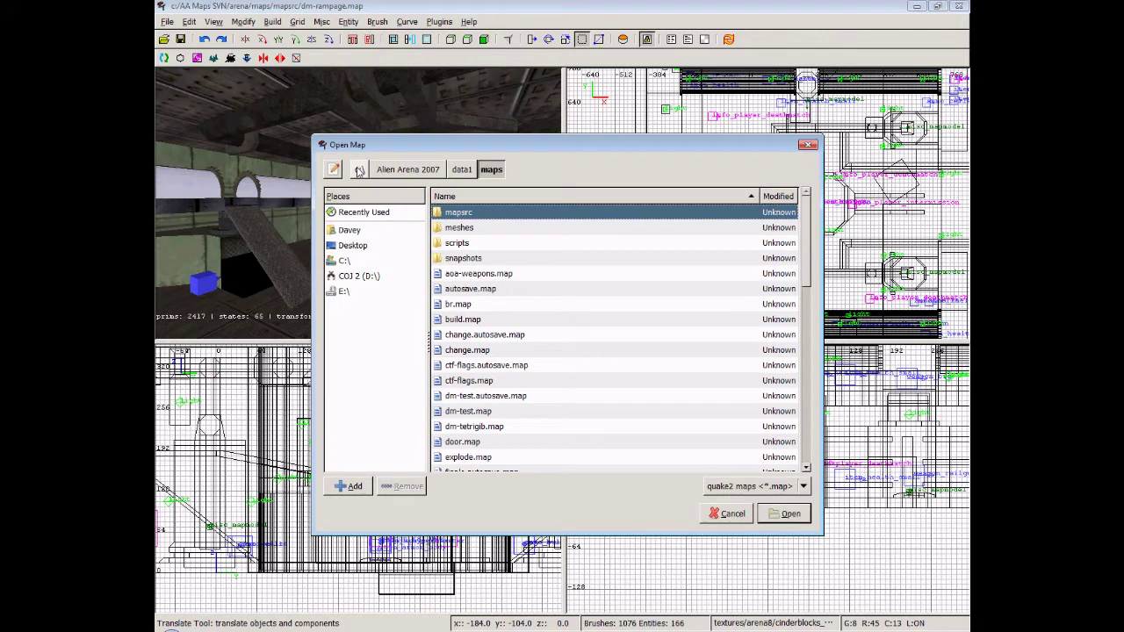
pyautogui.click(359, 169)
pyautogui.doubleClick(472, 231)
pyautogui.doubleClick(473, 216)
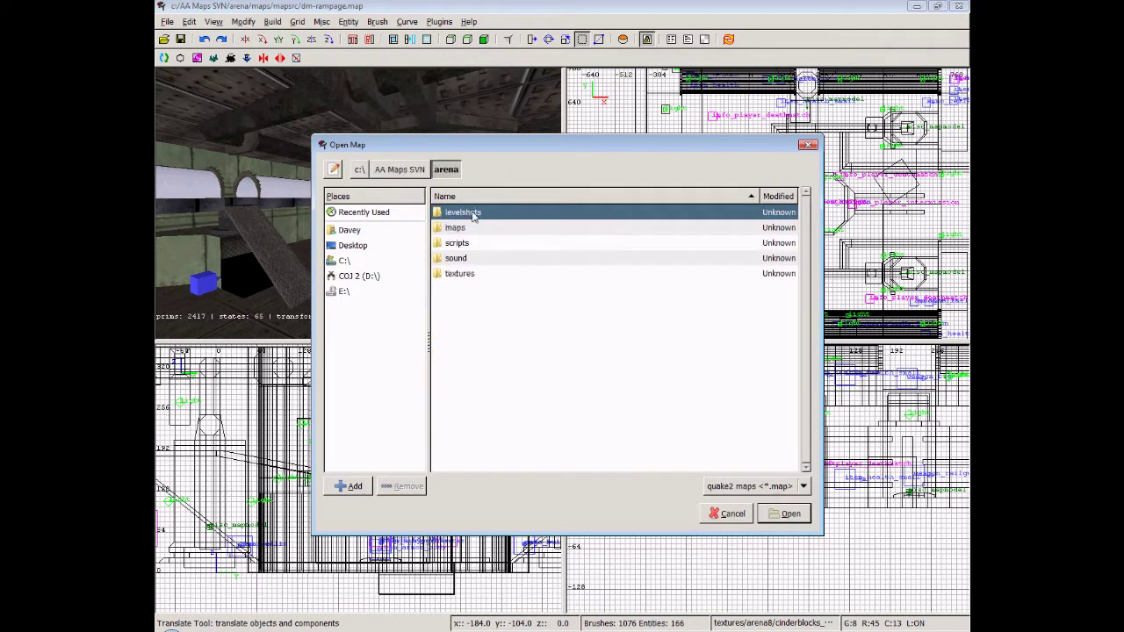
pyautogui.doubleClick(479, 229)
pyautogui.doubleClick(476, 212)
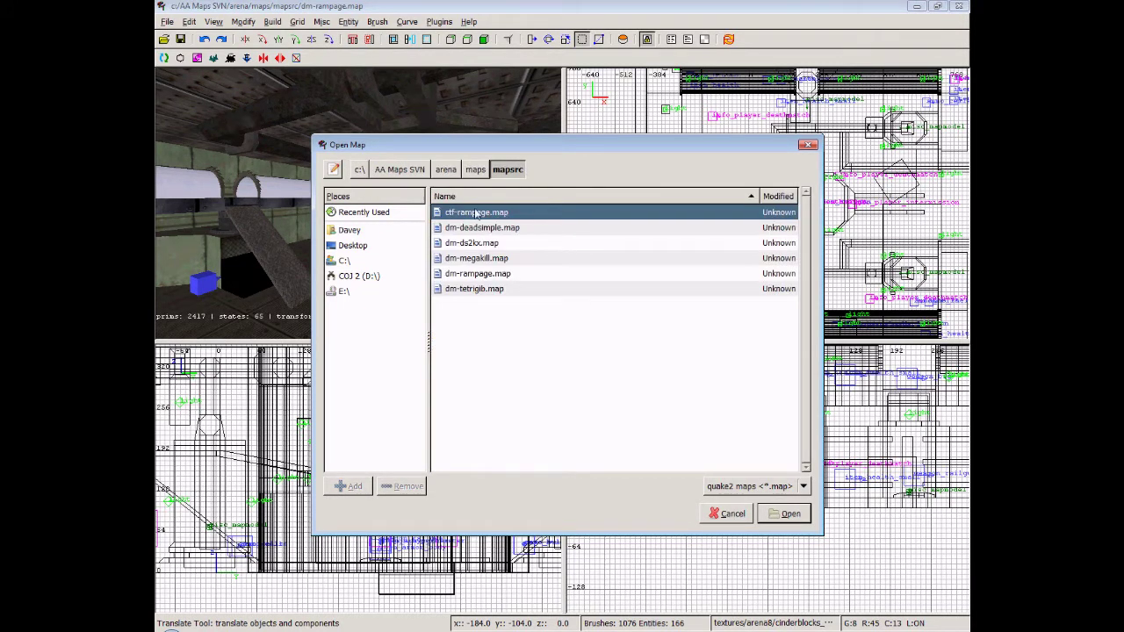
pyautogui.click(786, 512)
# Step: Fly to the blue base's semicircular alcove, select the item_flag_blue entity to inspect its placement in the overhead view, and deselect it
pyautogui.rightClick(433, 237)
pyautogui.press('Up')
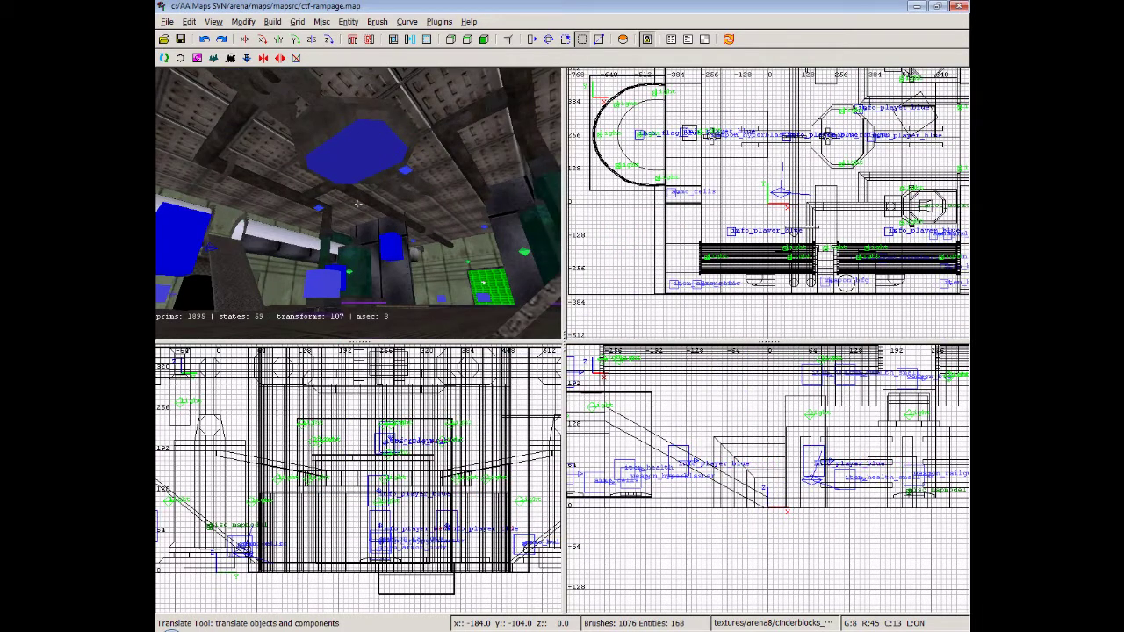
pyautogui.press('Up')
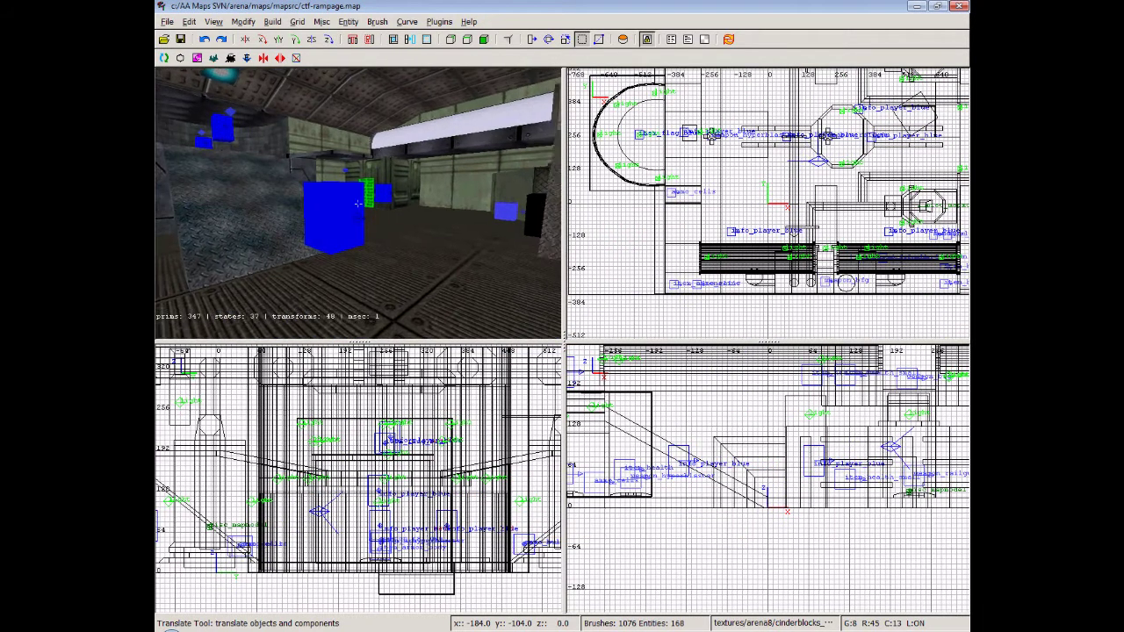
pyautogui.press('Up')
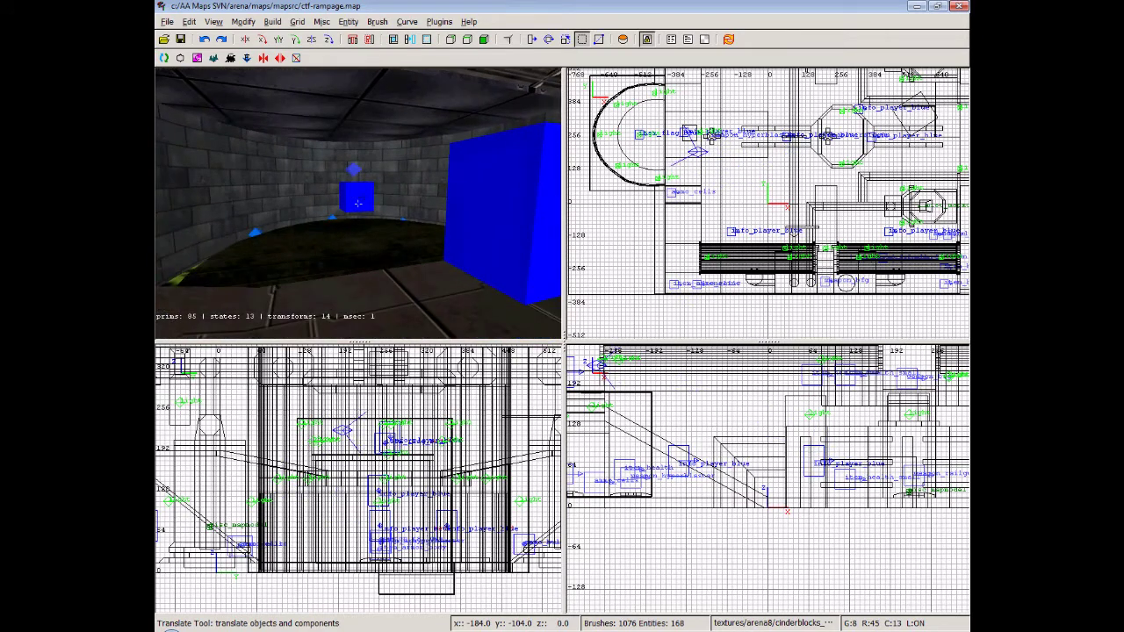
pyautogui.rightClick(388, 201)
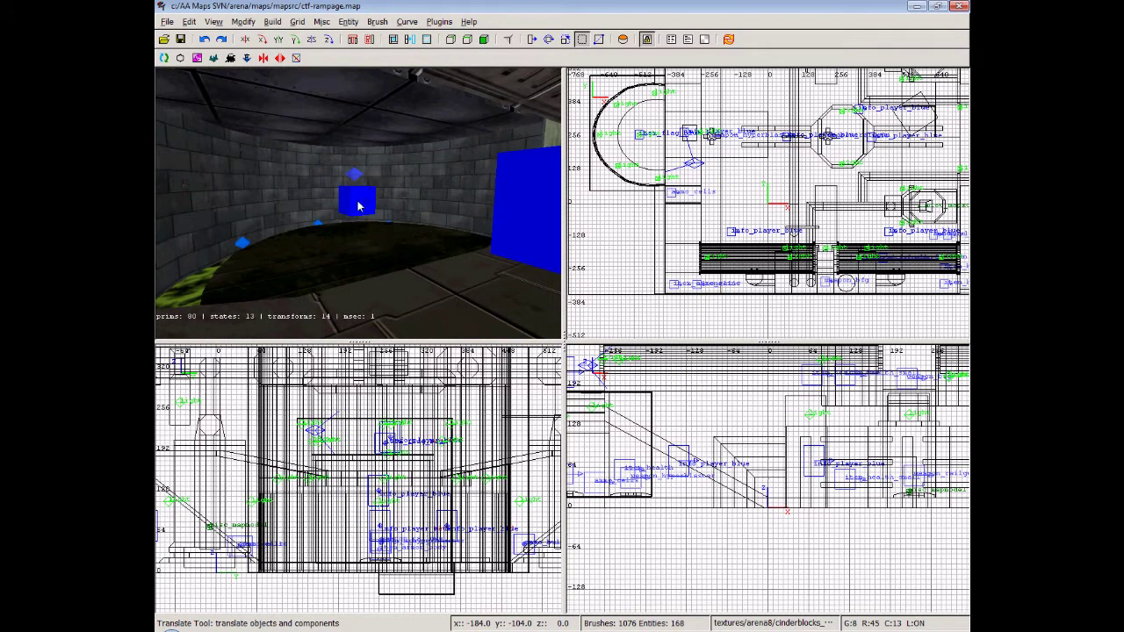
pyautogui.keyDown('shift'); pyautogui.click(359, 201); pyautogui.keyUp('shift')
pyautogui.scroll(5, 639, 178)
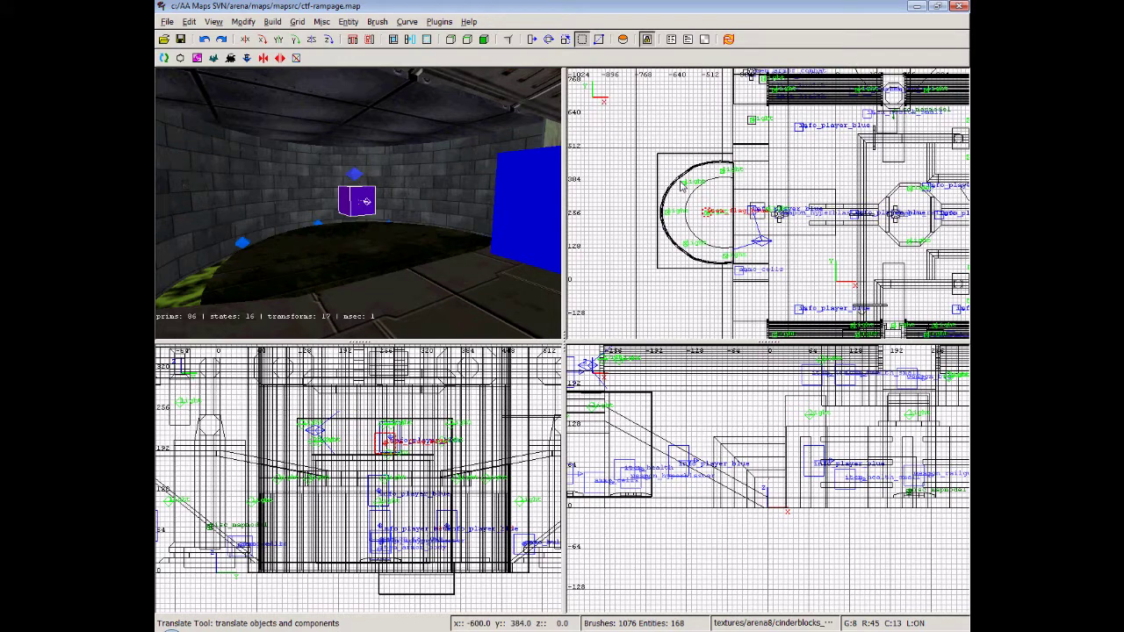
pyautogui.scroll(6, 627, 157)
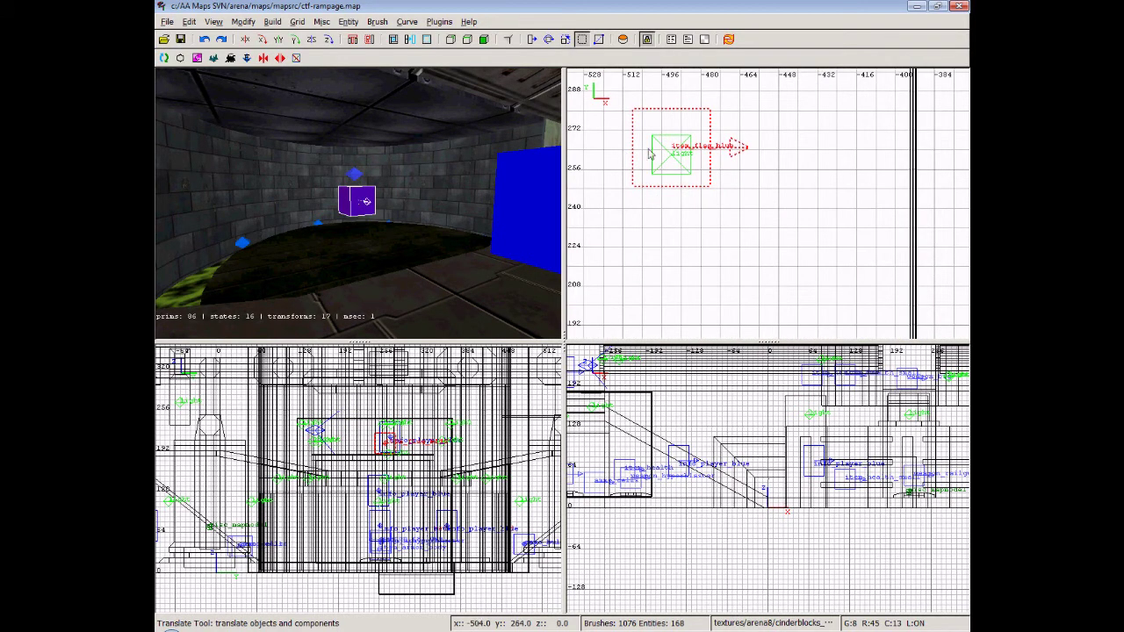
pyautogui.scroll(-2, 643, 155)
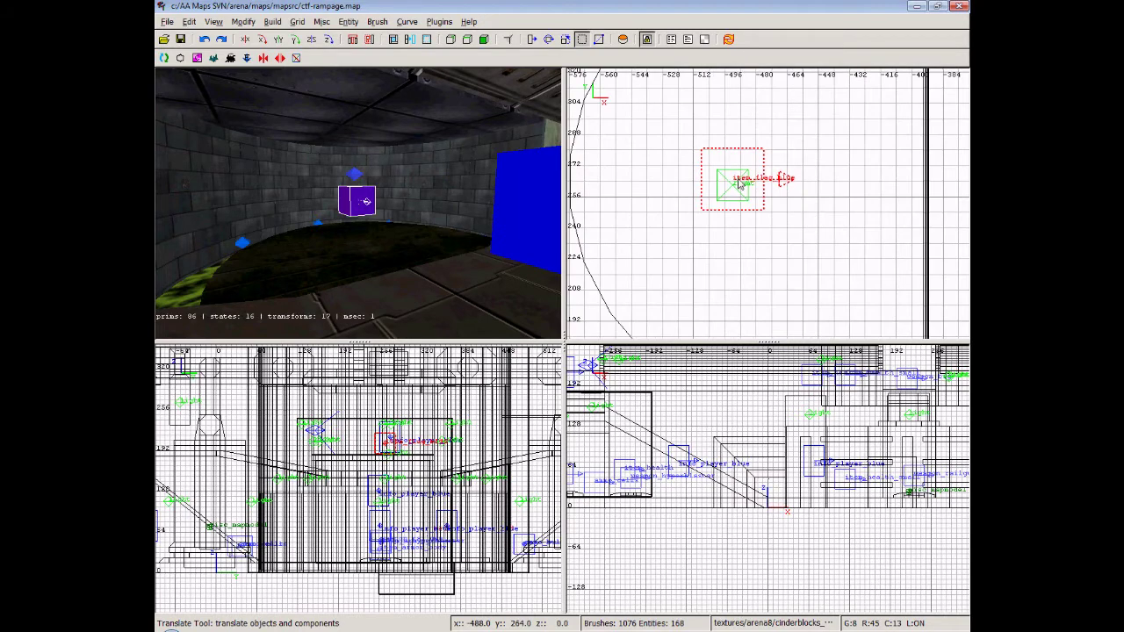
pyautogui.scroll(-4, 740, 184)
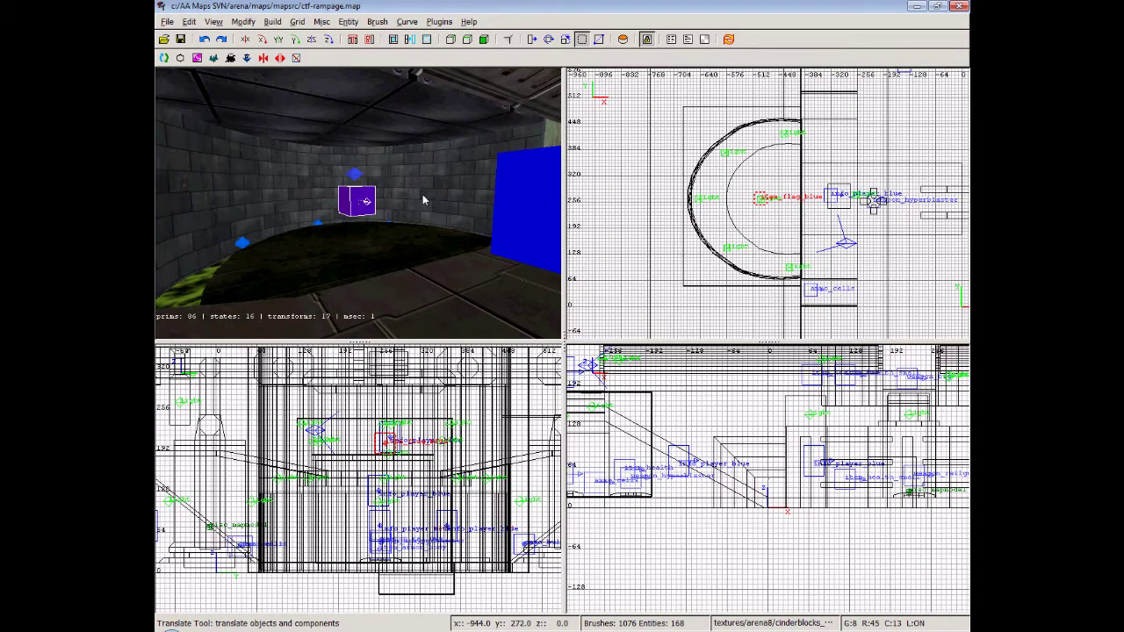
pyautogui.press('Escape')
# Step: Select the info_player_blue spawn just outside the blue flag alcove to check its placement, and deselect it
pyautogui.rightClick(423, 200)
pyautogui.press('Up')
pyautogui.press('Up')
pyautogui.press('Up')
pyautogui.press('Up')
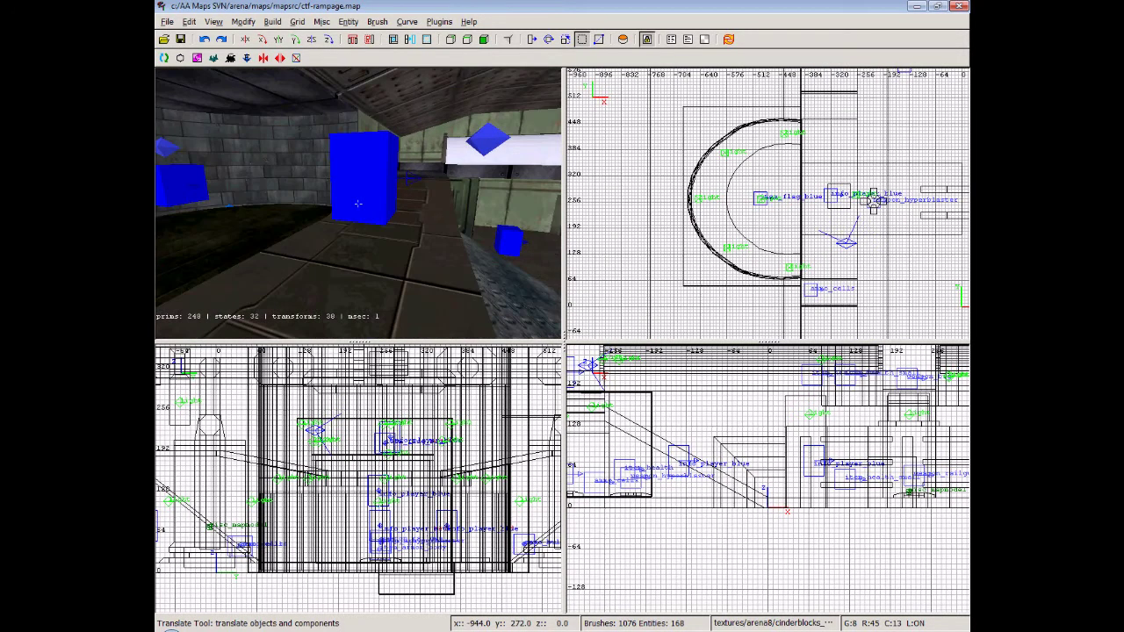
pyautogui.keyDown('shift'); pyautogui.click(371, 208); pyautogui.keyUp('shift')
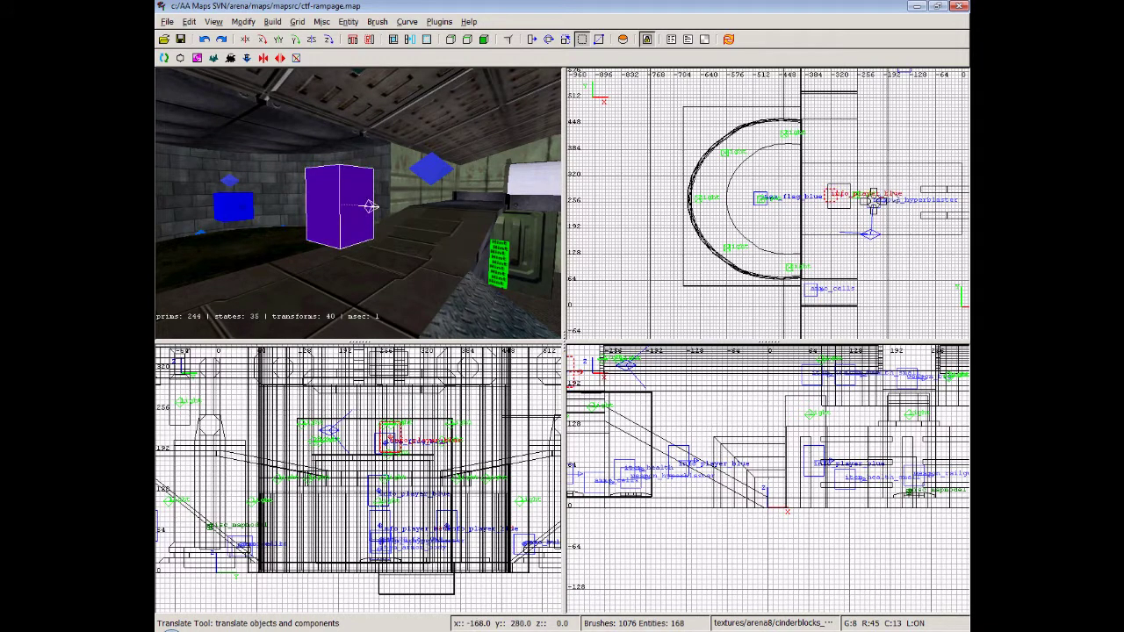
pyautogui.press('Escape')
# Step: Fly across to the red side of ctf-rampage to examine how the red flag, red player spawns and items are placed
pyautogui.rightClick(426, 253)
pyautogui.press('Up')
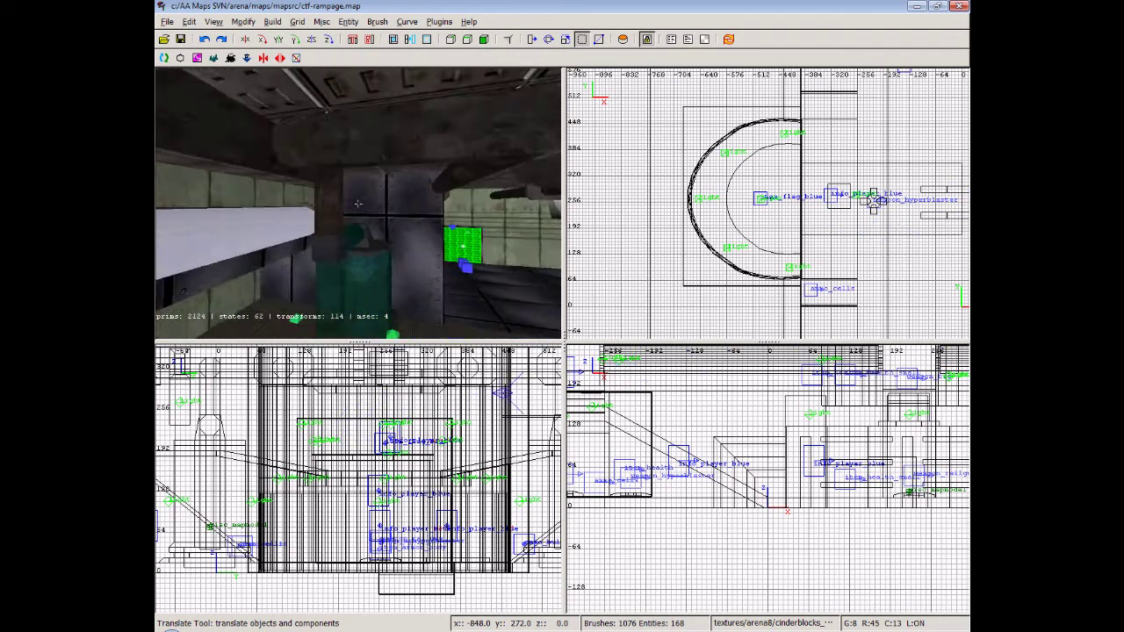
pyautogui.press('Up')
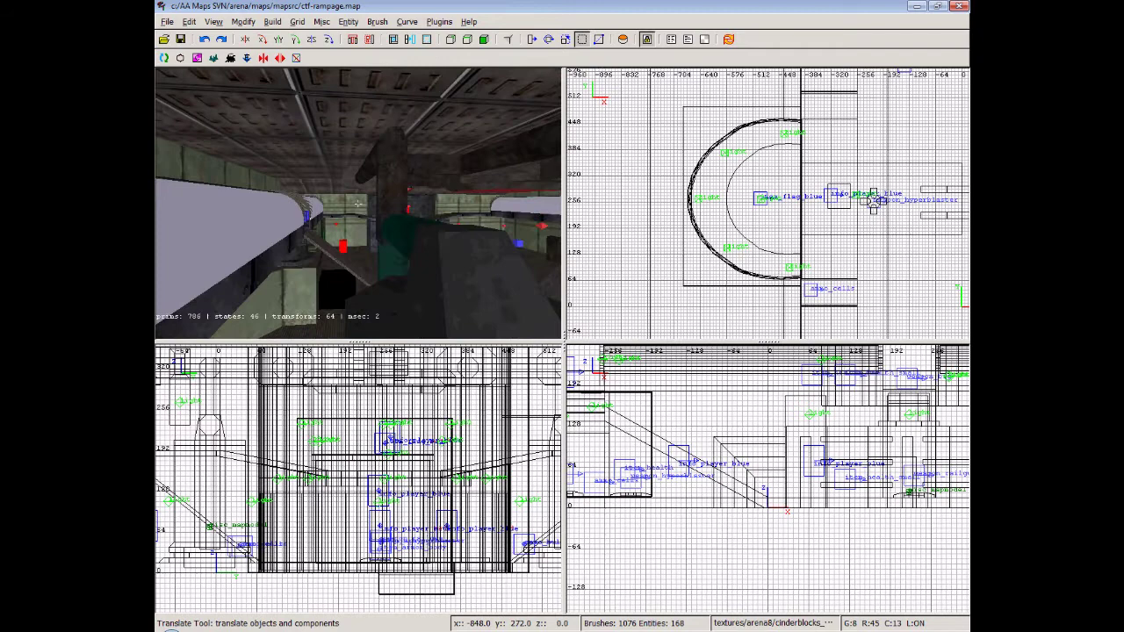
pyautogui.press('Up')
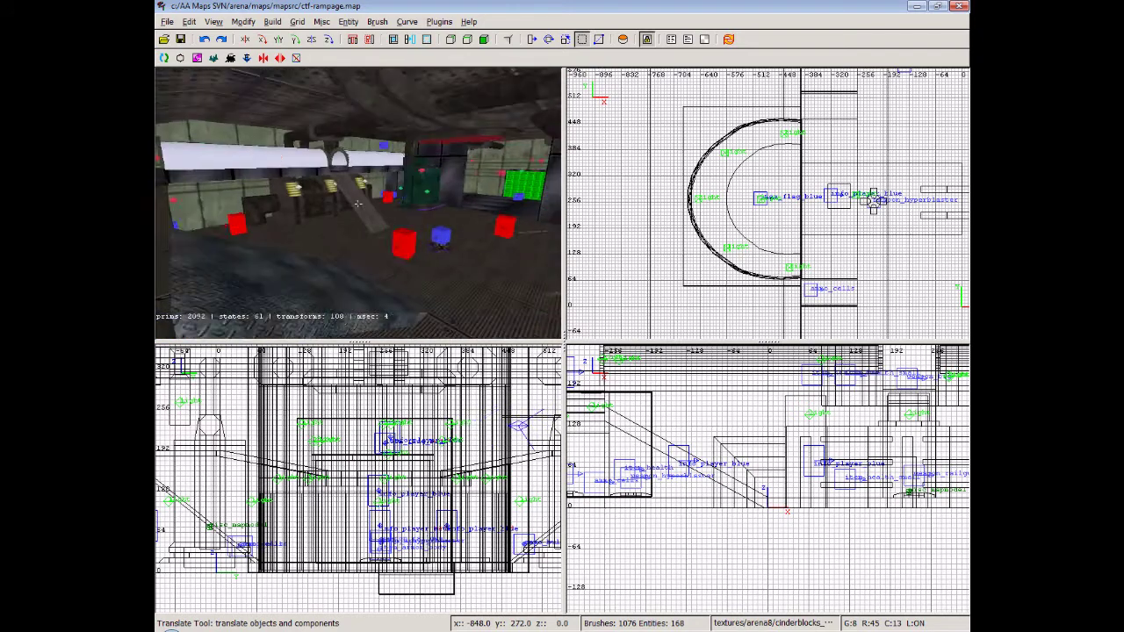
pyautogui.press('Up')
pyautogui.press('Up')
pyautogui.press('Up')
pyautogui.press('Up')
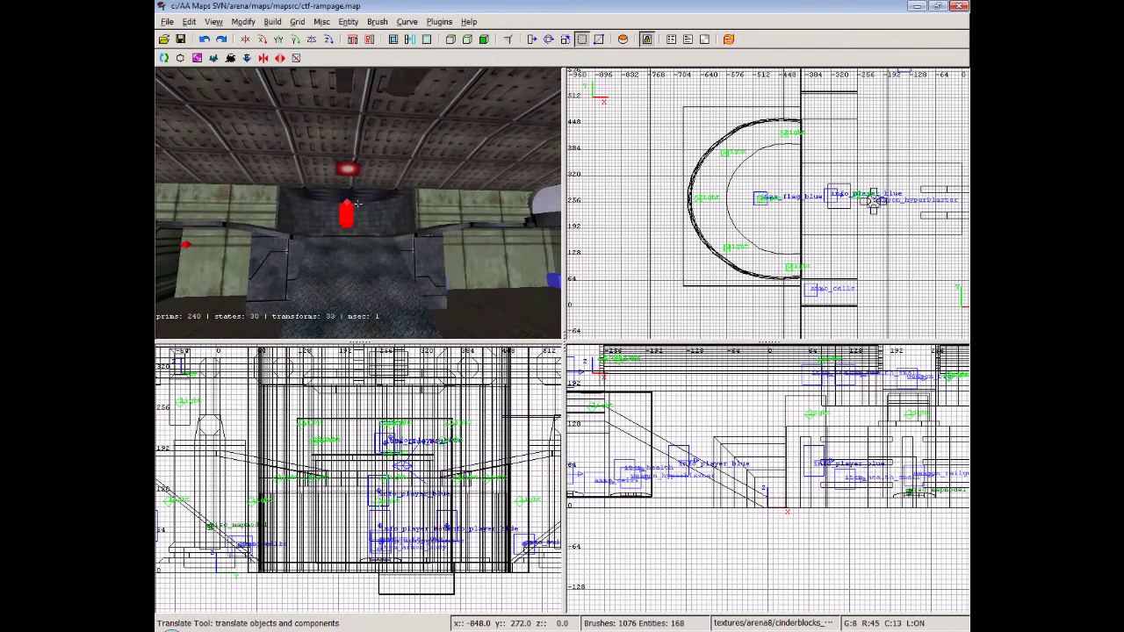
pyautogui.press('Up')
pyautogui.press('Down')
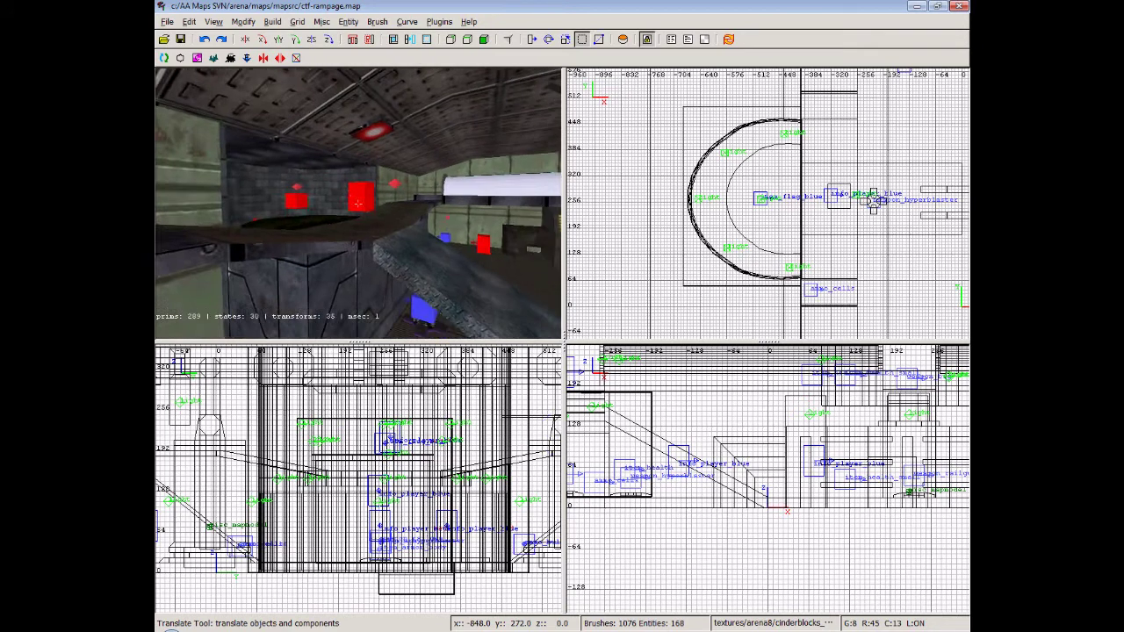
pyautogui.press('Right')
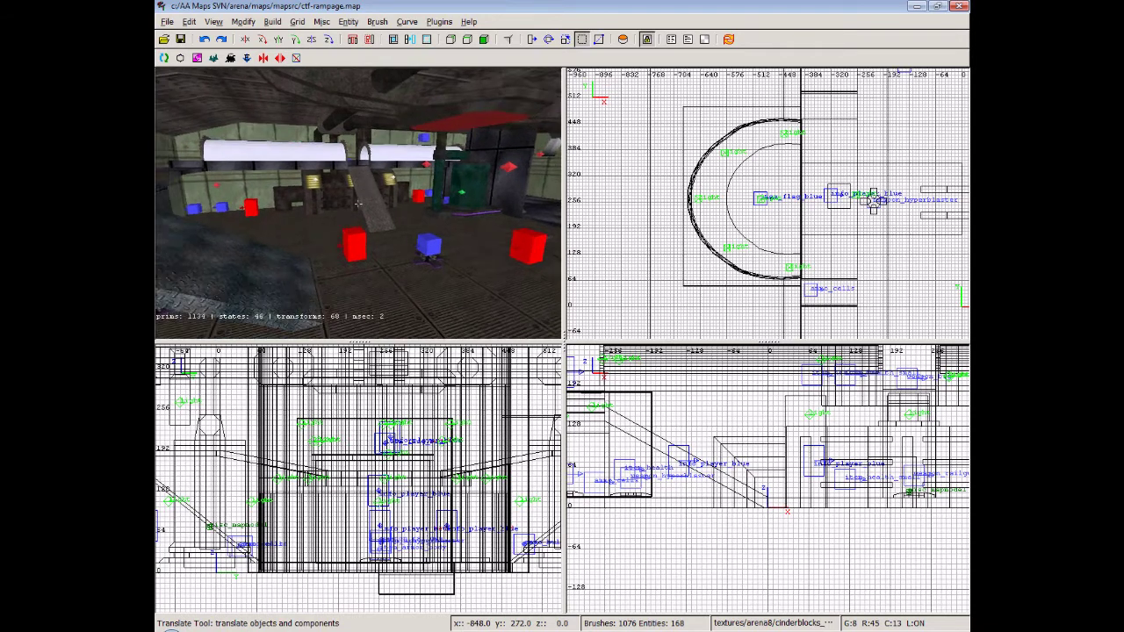
pyautogui.press('Up')
pyautogui.press('Down')
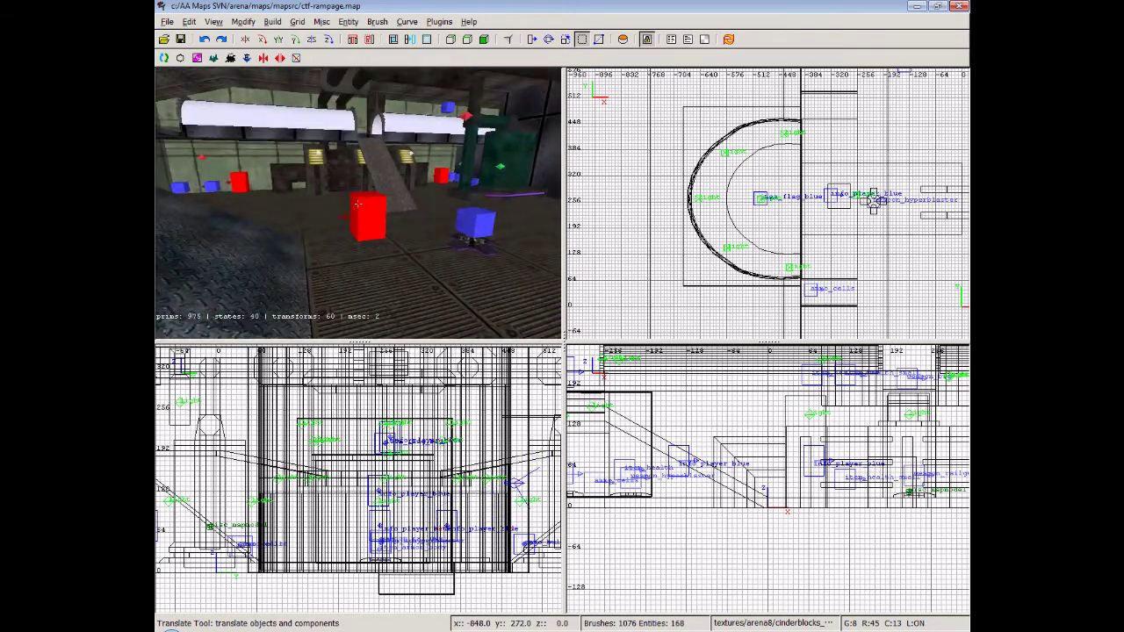
pyautogui.moveTo(358, 204); pyautogui.dragTo(359, 204, button='right')
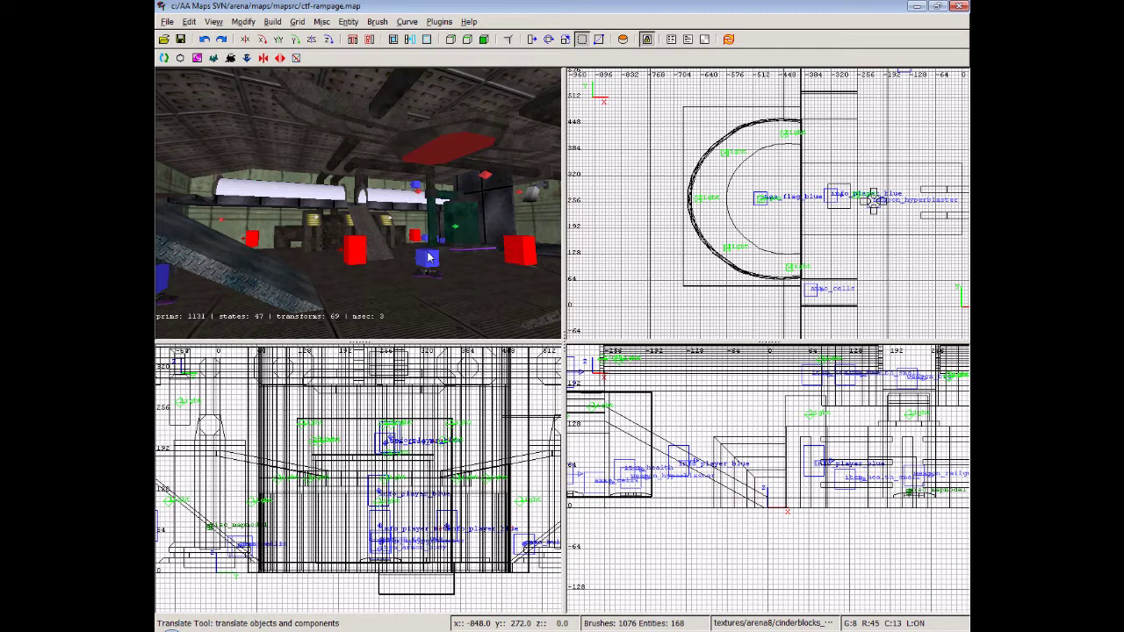
pyautogui.rightClick(429, 257)
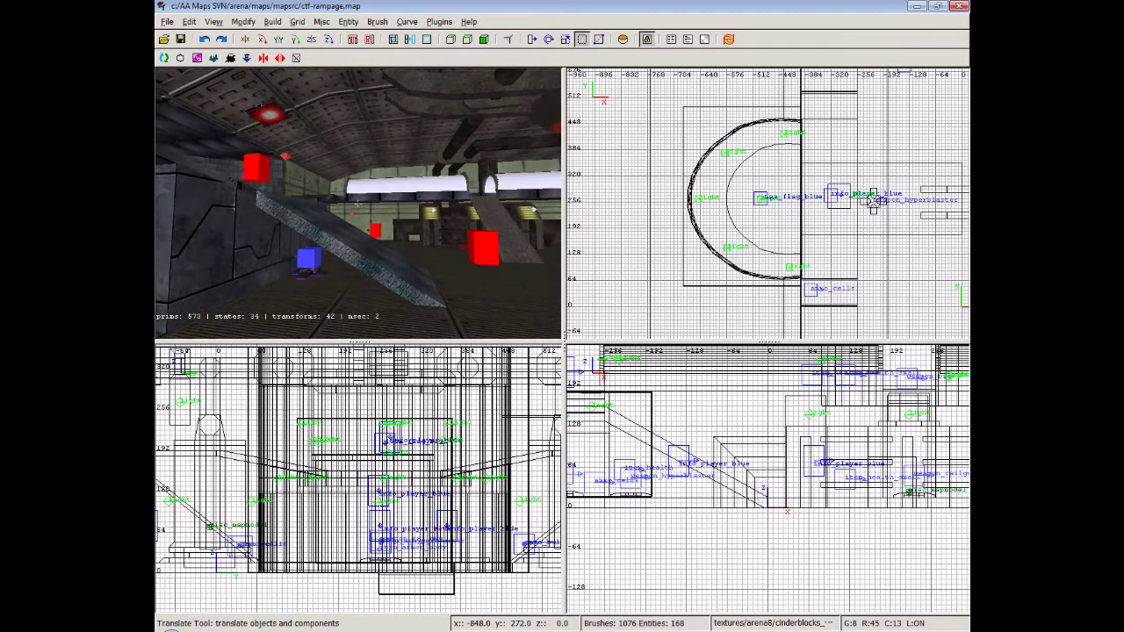